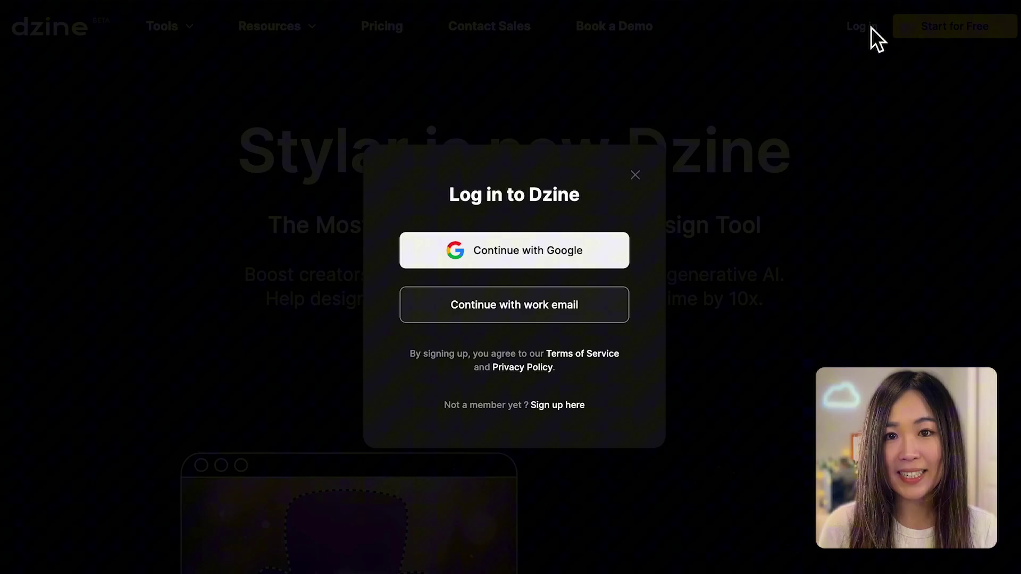
# Step: Log in and create a project named 'Product Commercial' with a 16:9, 1536 × 864 canvas
pyautogui.click(589, 269)
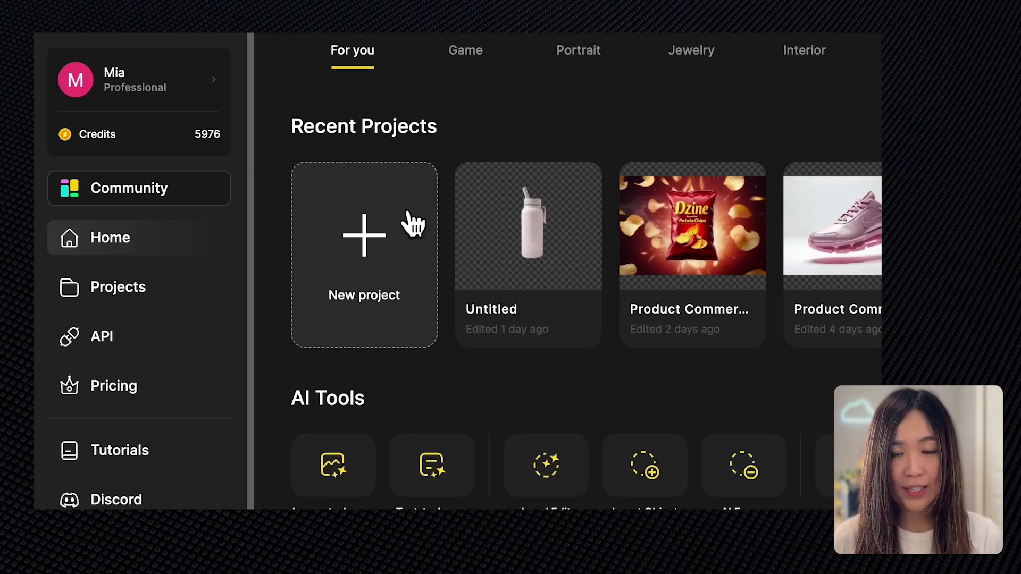
pyautogui.click(378, 261)
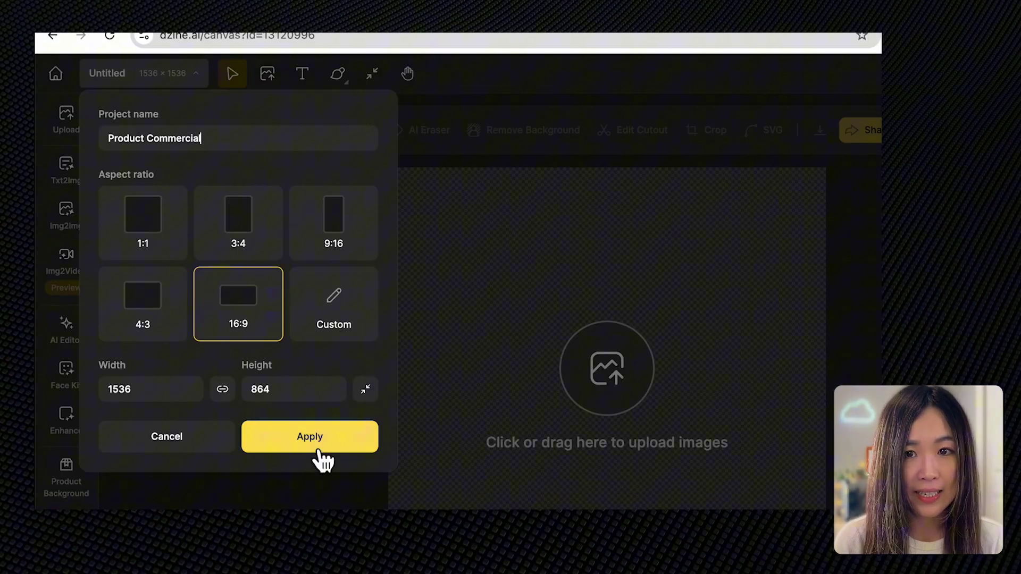
pyautogui.click(322, 441)
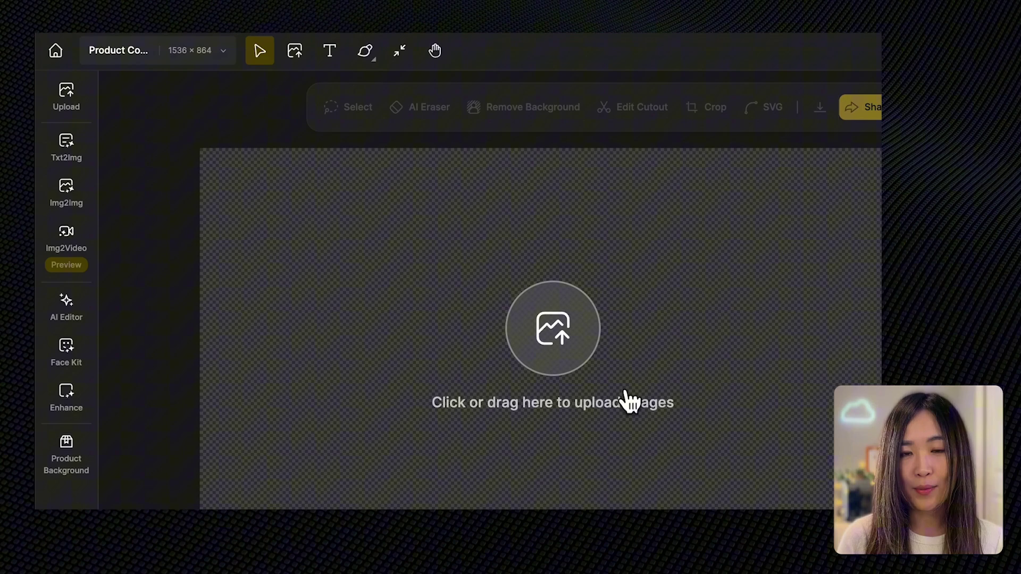
# Step: In Txt2Img, choose the Dzine Realistic v1 style and enter the russet potatoes white-void prompt
pyautogui.click(87, 165)
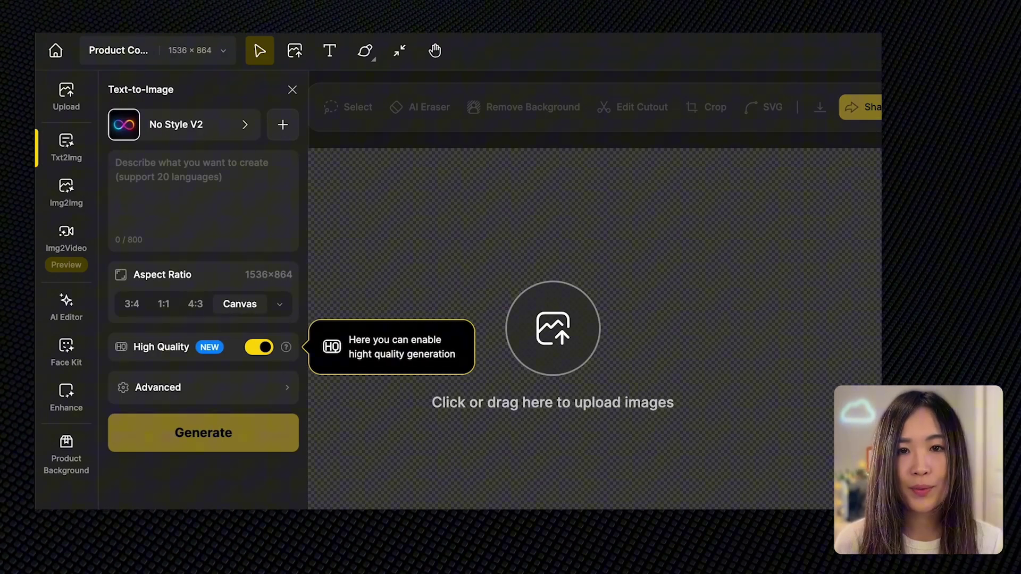
pyautogui.click(214, 124)
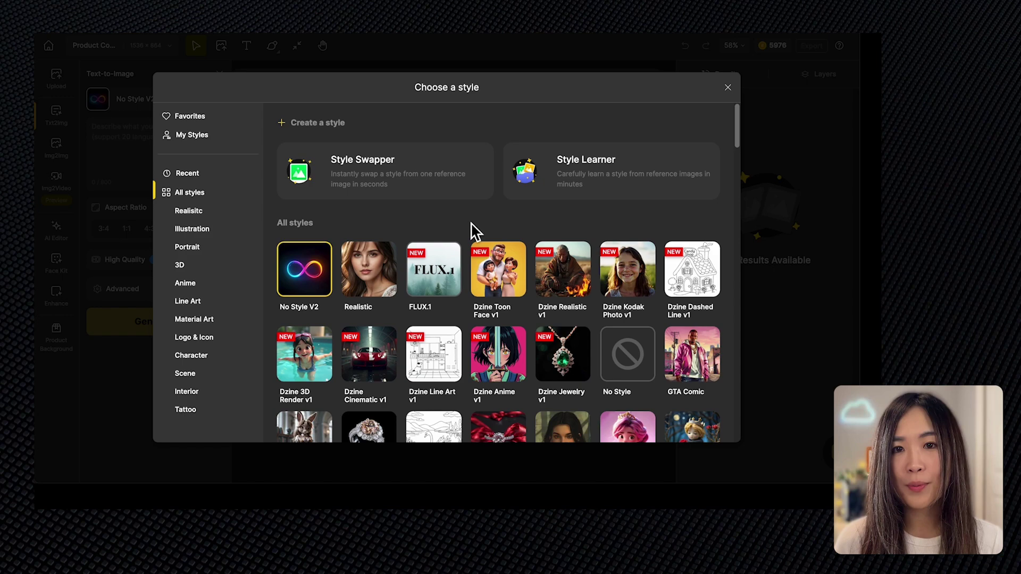
pyautogui.click(191, 212)
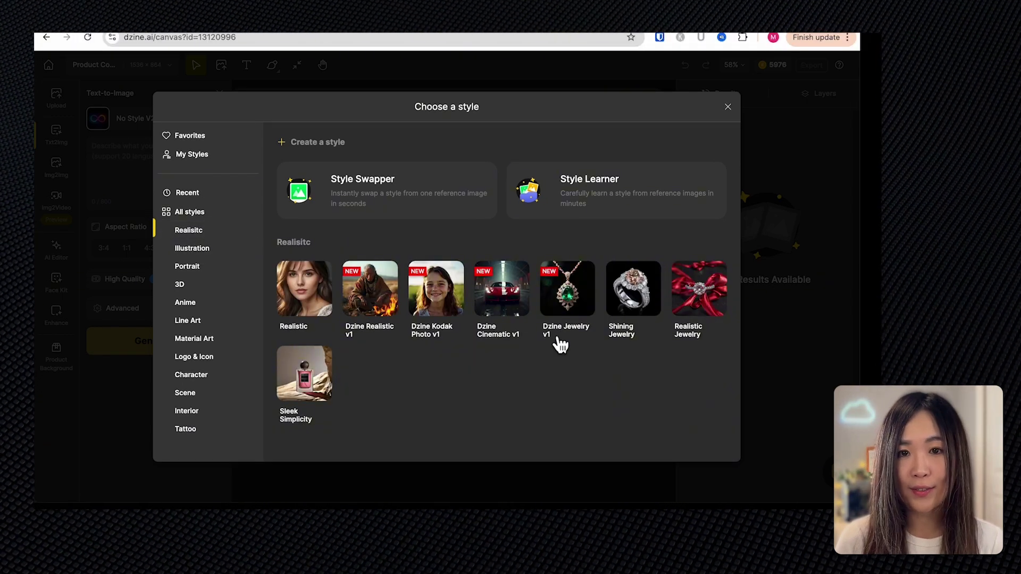
pyautogui.click(392, 308)
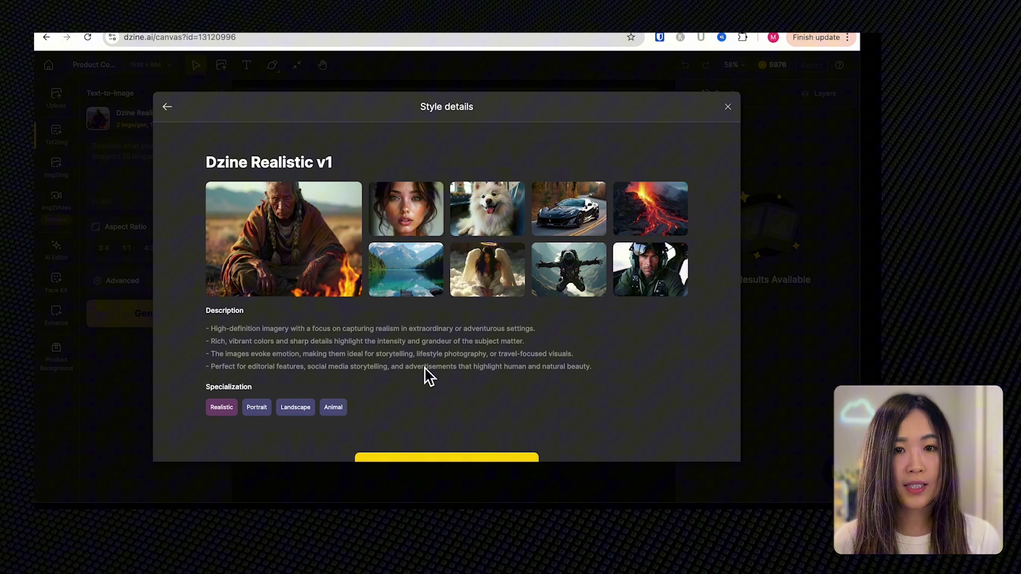
pyautogui.scroll(-1, 465, 321)
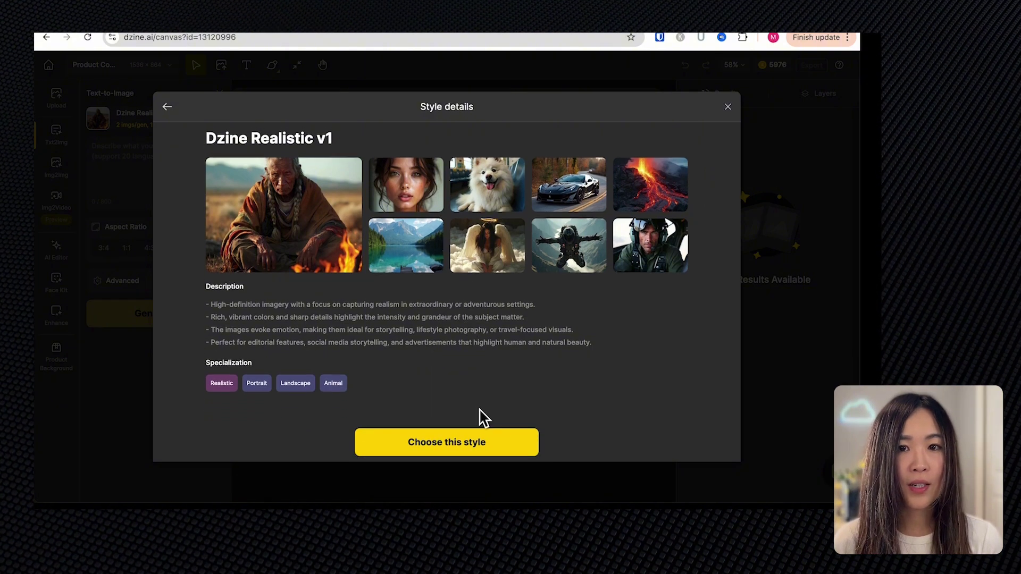
pyautogui.click(475, 451)
pyautogui.write('Perfectly')
pyautogui.write(' formed russet potatoes levitate mid-air and tumble through a stark white void, their earthy brown skins textured with minute details.')
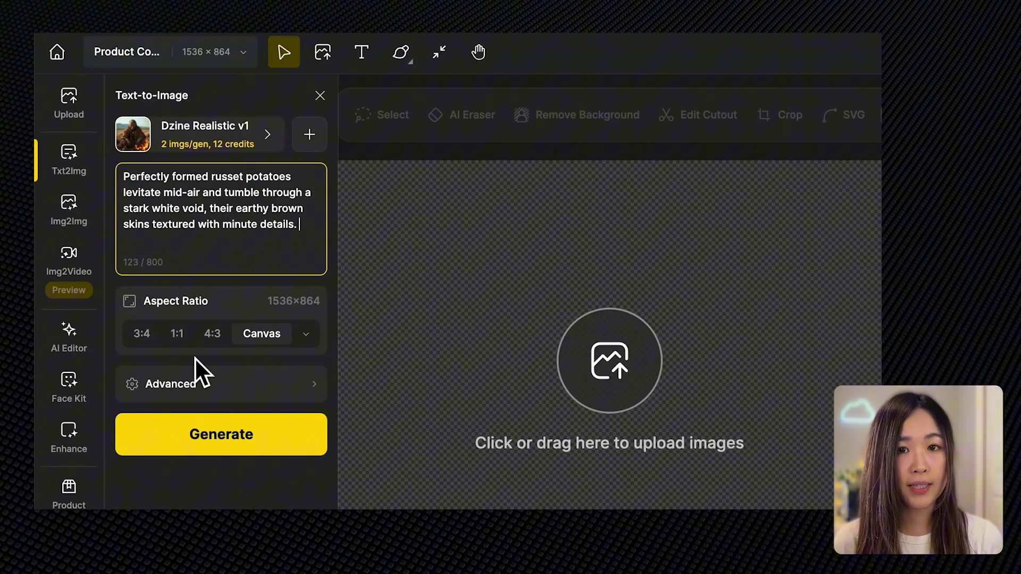
# Step: Generate the levitating-potato images, ending the prompt with 'golden ratio', and place the second result on the canvas
pyautogui.click(311, 339)
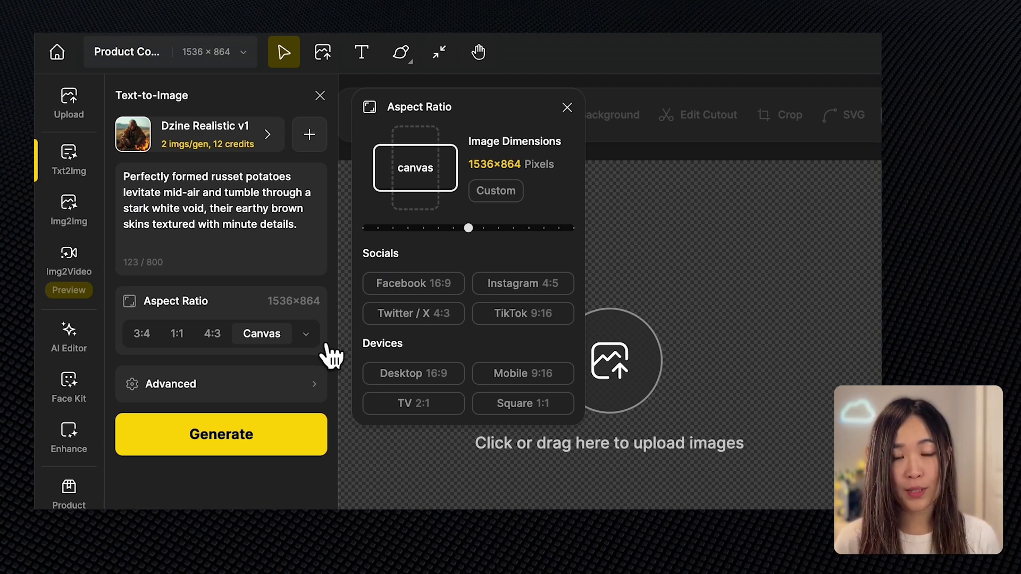
pyautogui.click(314, 394)
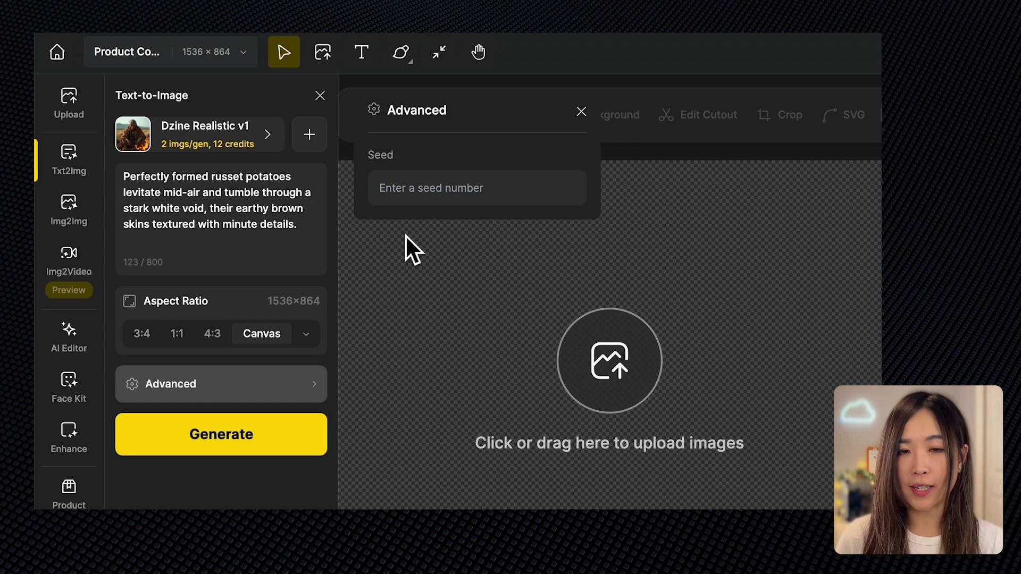
pyautogui.click(284, 451)
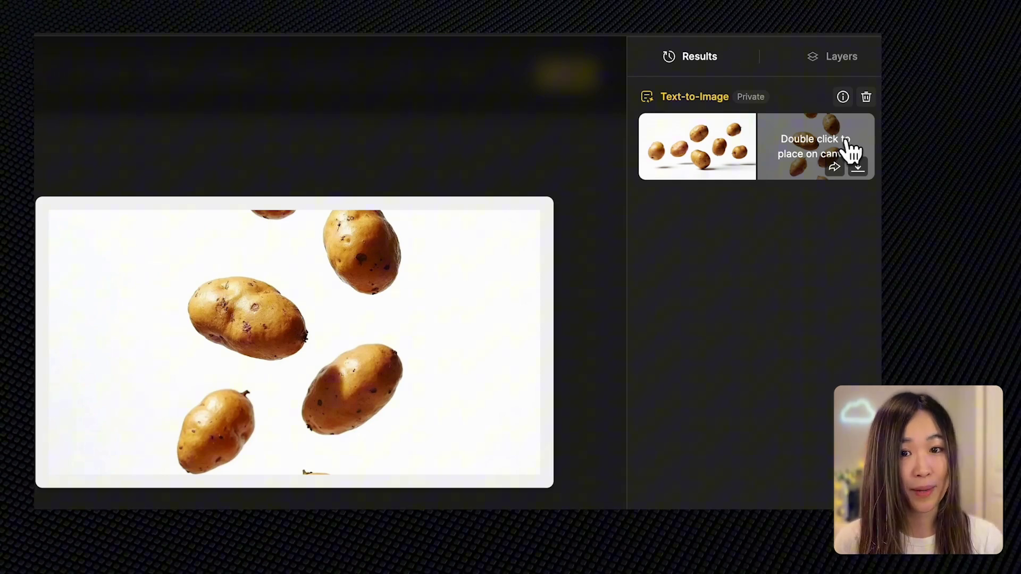
pyautogui.click(858, 168)
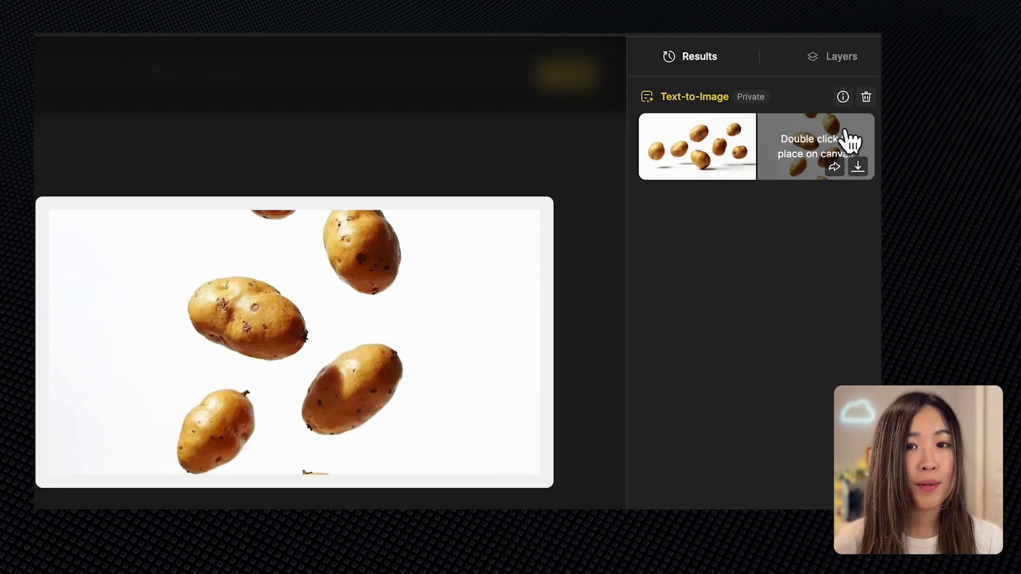
pyautogui.doubleClick(842, 136)
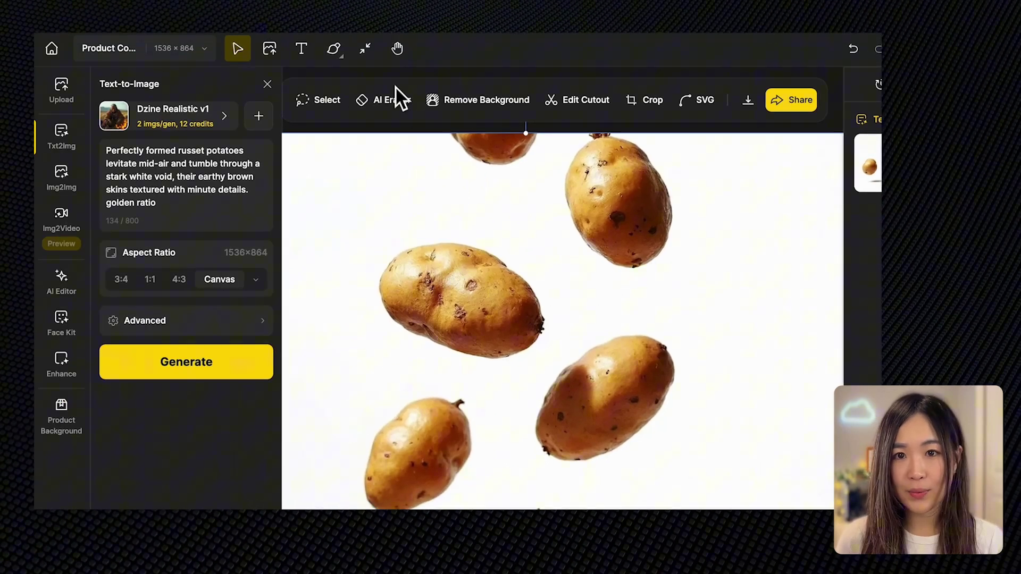
# Step: With AI Eraser, mark the spot beside the middle potato and the lower-left potato area for removal
pyautogui.click(399, 106)
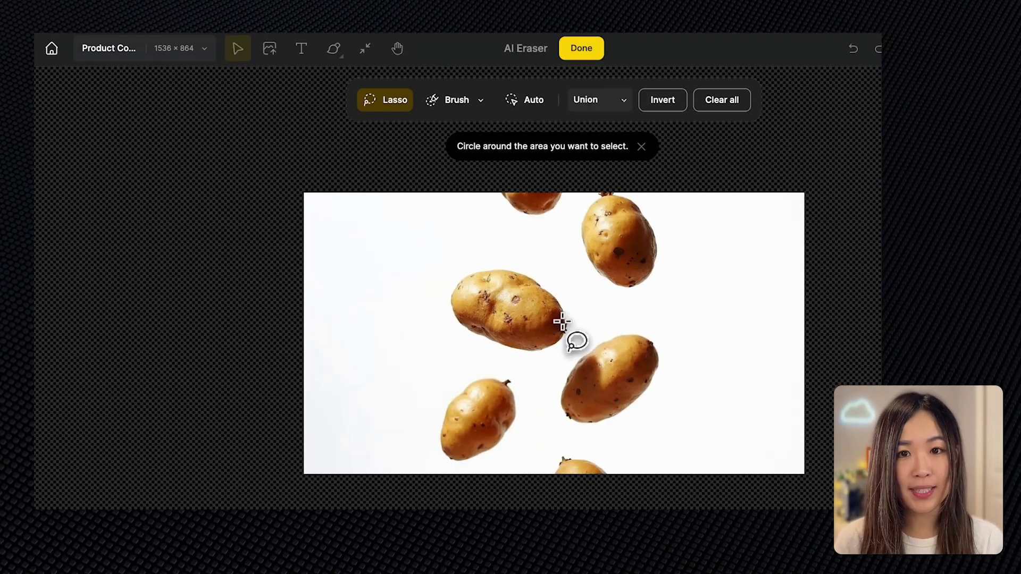
pyautogui.moveTo(562, 321); pyautogui.dragTo(558, 342)
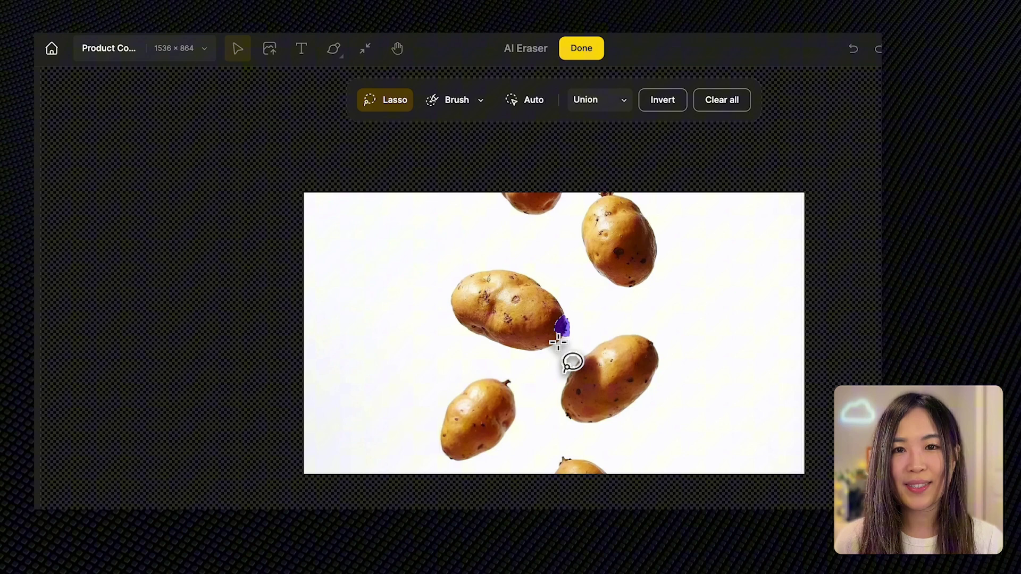
pyautogui.moveTo(512, 379); pyautogui.dragTo(497, 384)
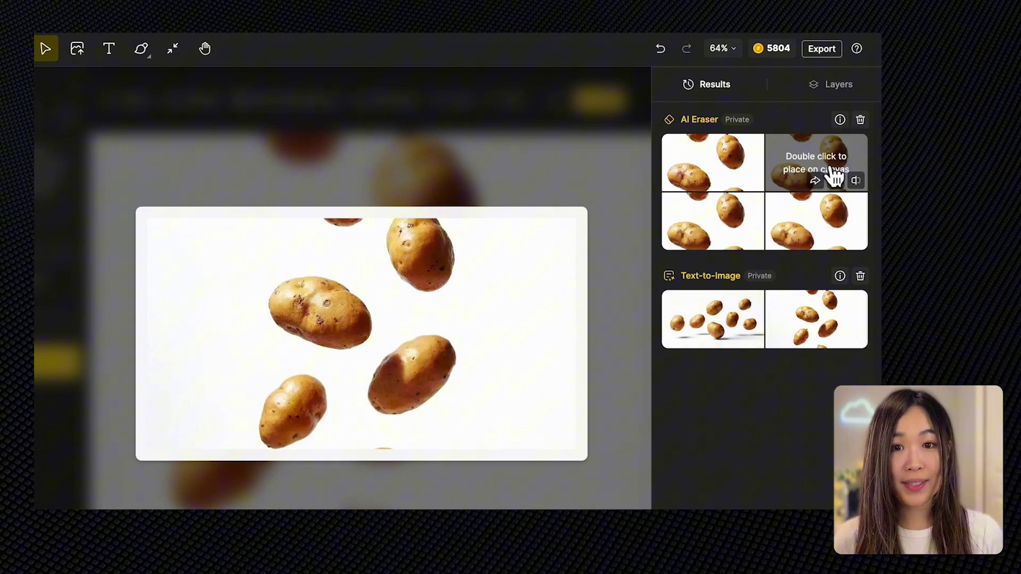
# Step: Place an erased variant as Layer 2 and toggle its visibility to compare with Layer 1
pyautogui.doubleClick(835, 175)
pyautogui.click(838, 95)
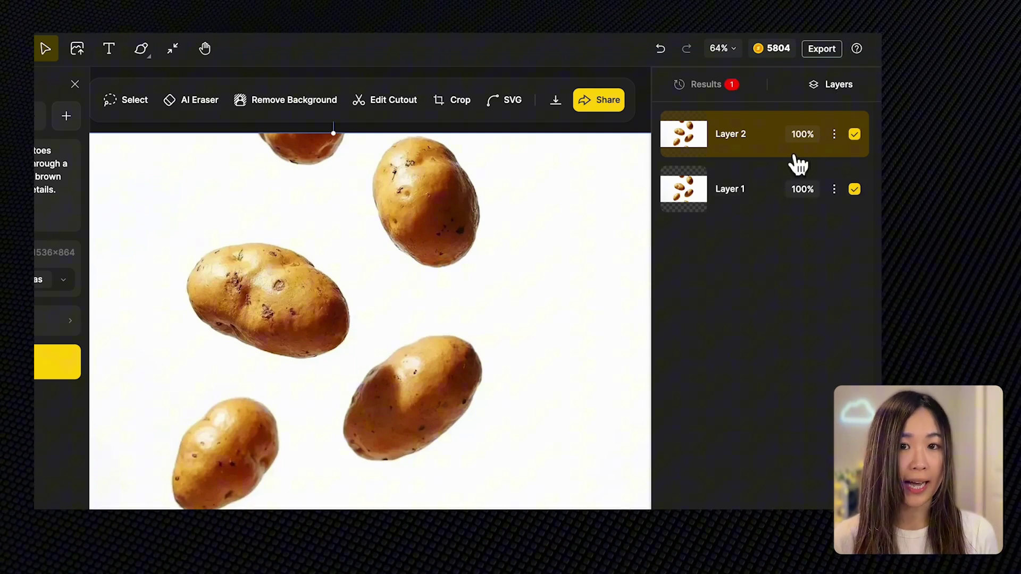
pyautogui.click(862, 141)
pyautogui.click(862, 142)
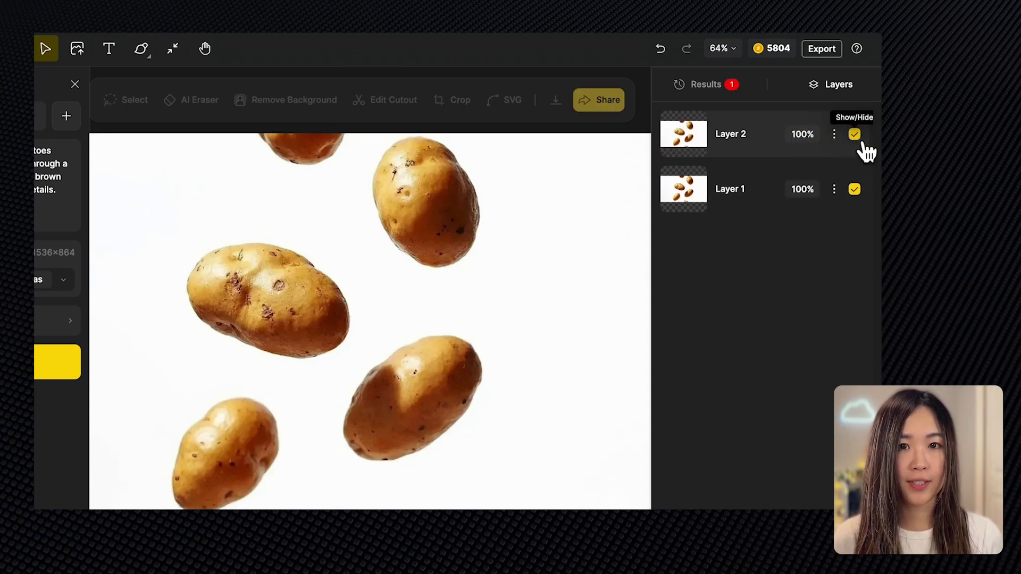
pyautogui.click(862, 141)
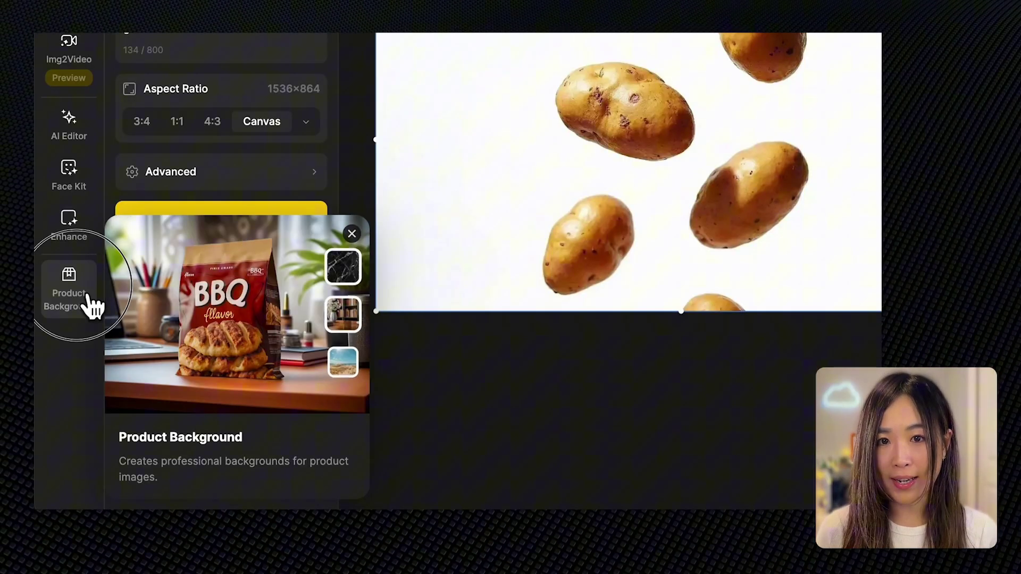
# Step: Open Product Background and hide both Layer 1 and Layer 2, leaving an empty canvas
pyautogui.click(91, 306)
pyautogui.click(820, 345)
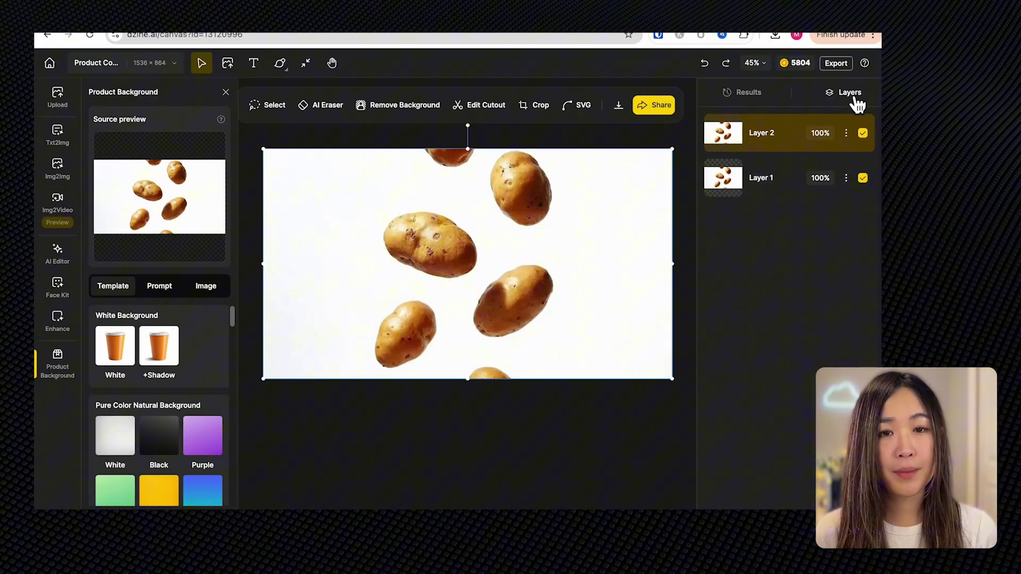
pyautogui.click(863, 134)
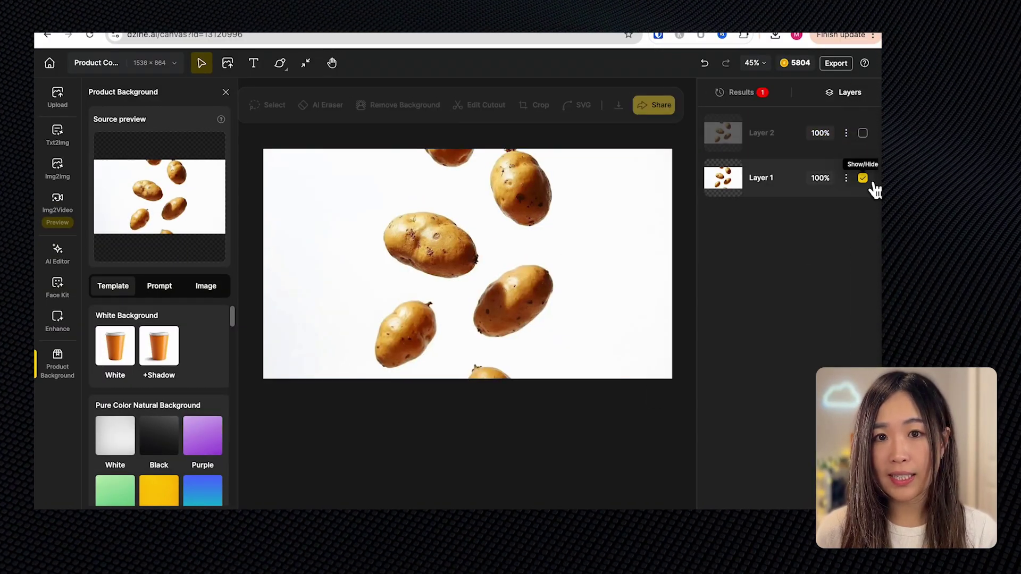
pyautogui.click(864, 179)
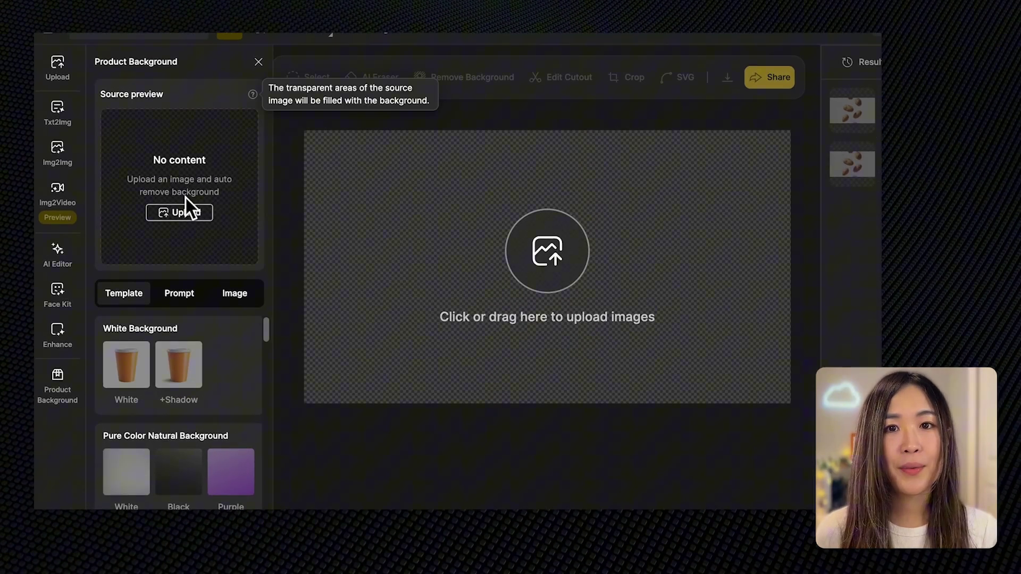
# Step: Upload the Super Hot Potato Chips bag, shrink it slightly and nudge it upward
pyautogui.click(203, 226)
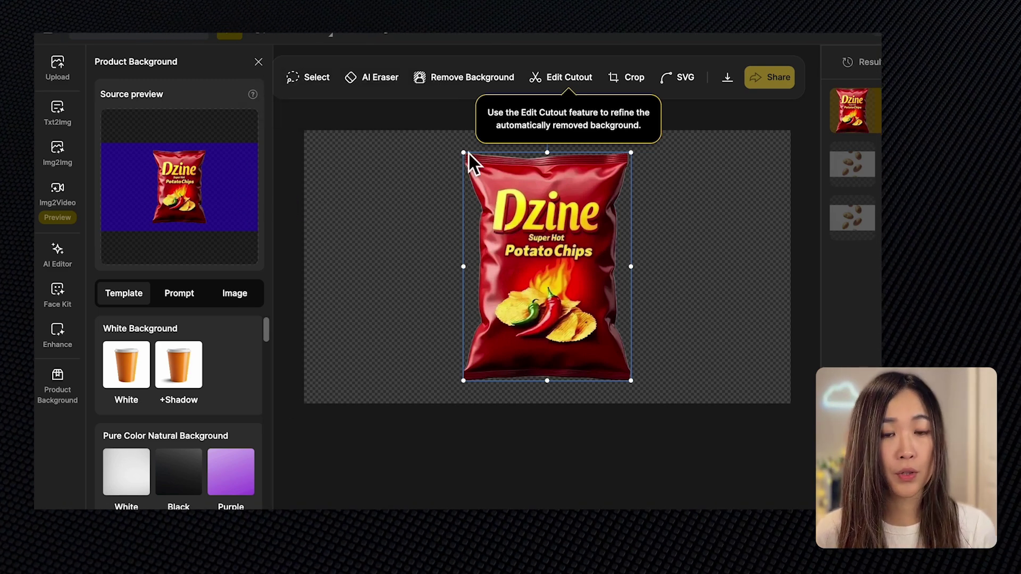
pyautogui.moveTo(467, 153); pyautogui.dragTo(488, 175)
pyautogui.moveTo(574, 267); pyautogui.dragTo(571, 253)
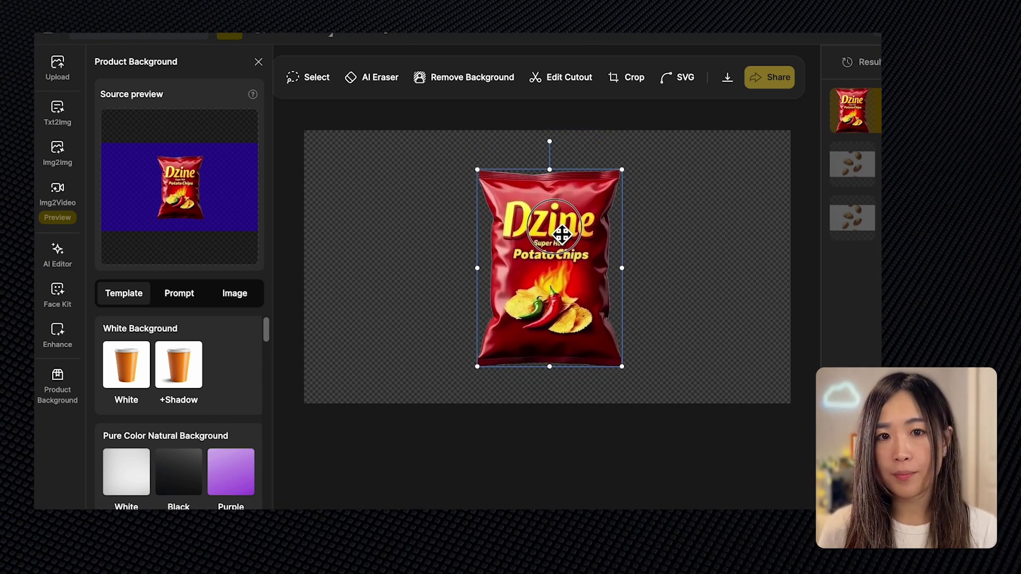
pyautogui.click(711, 378)
pyautogui.moveTo(234, 208)
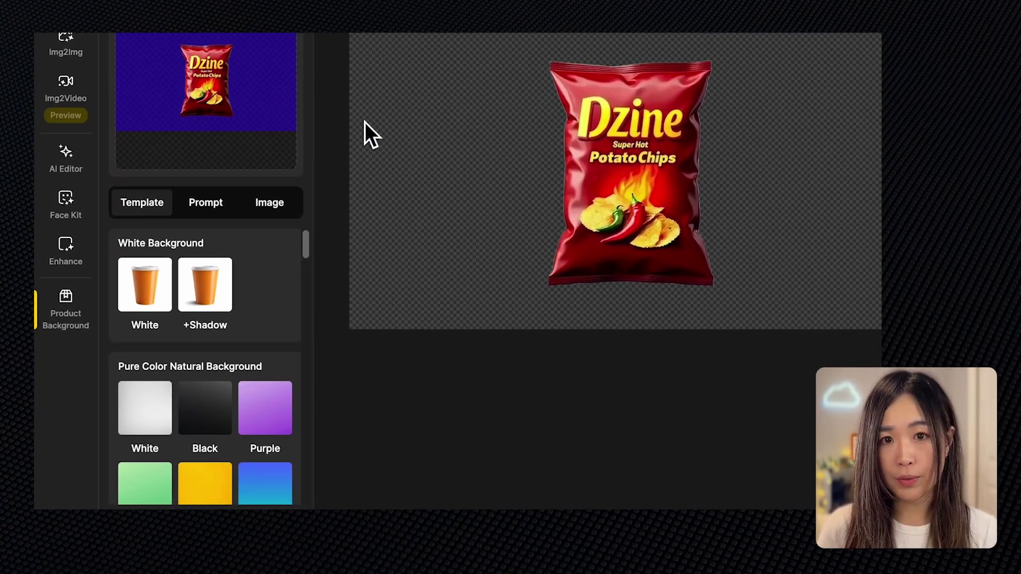
# Step: Try the Prompt and Image modes for describing the fiery chips background
pyautogui.click(219, 210)
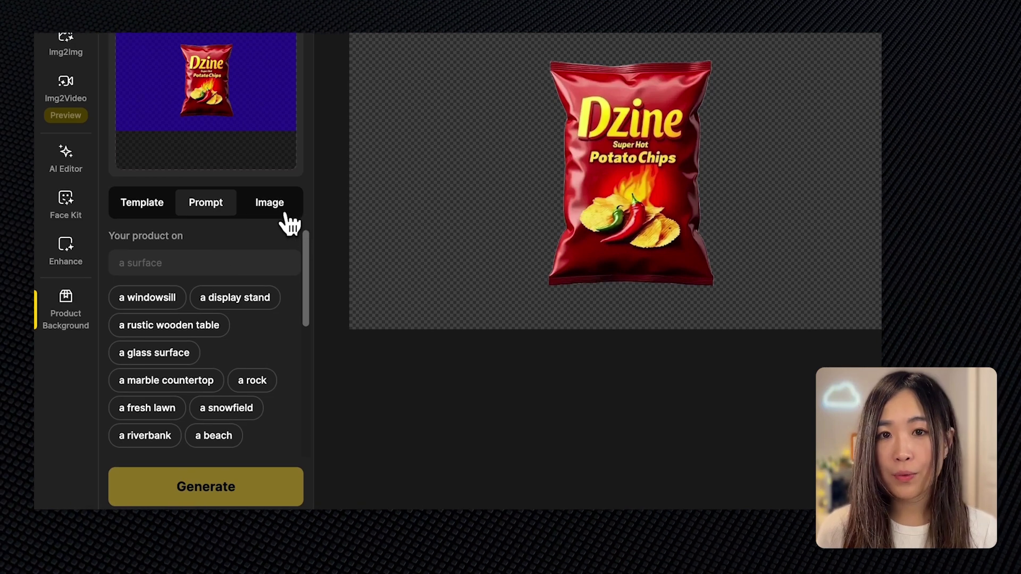
pyautogui.click(287, 215)
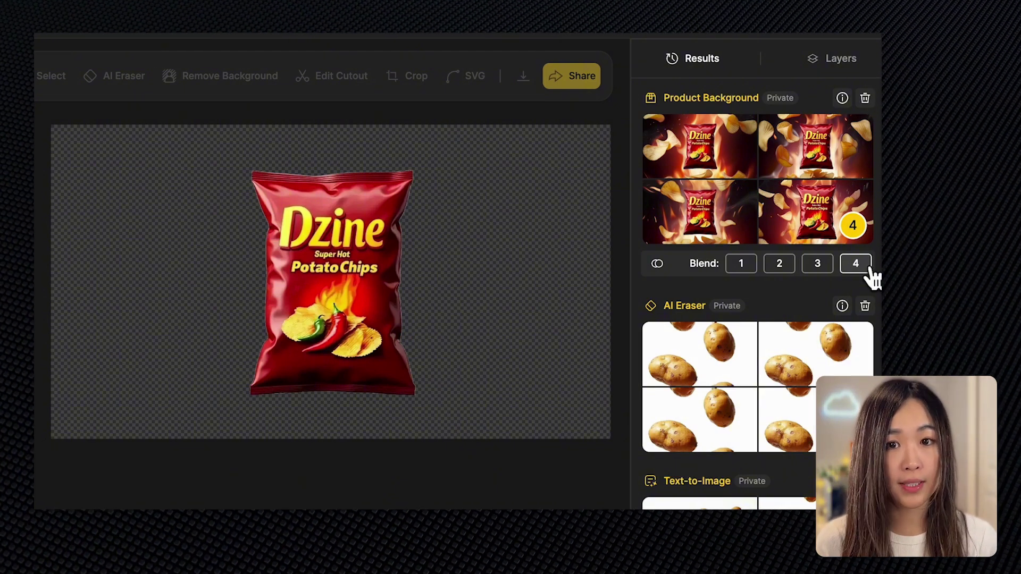
# Step: Blend the fourth fire-and-chips result at 80% and place it on the canvas
pyautogui.click(861, 269)
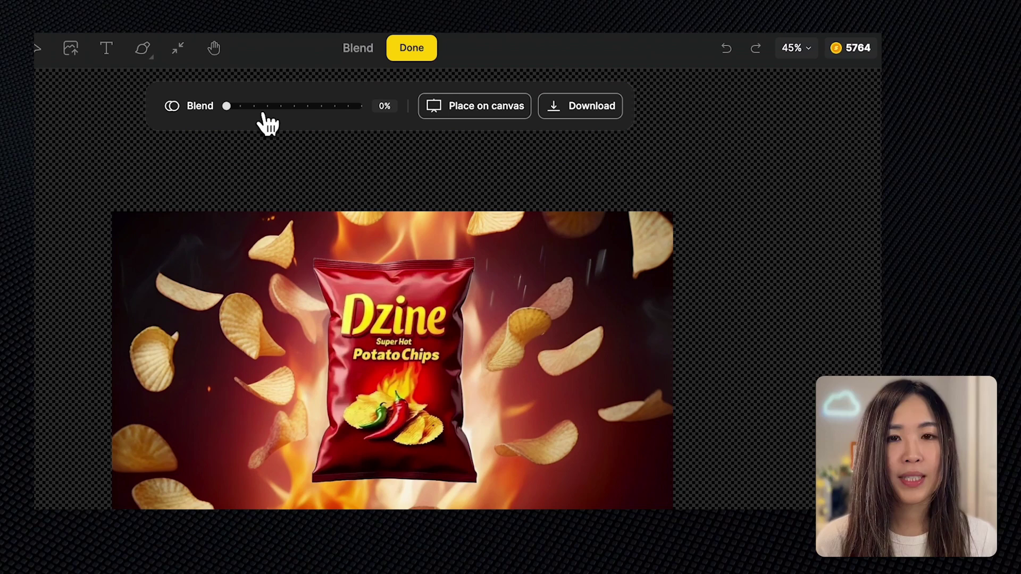
pyautogui.click(258, 109)
pyautogui.click(299, 109)
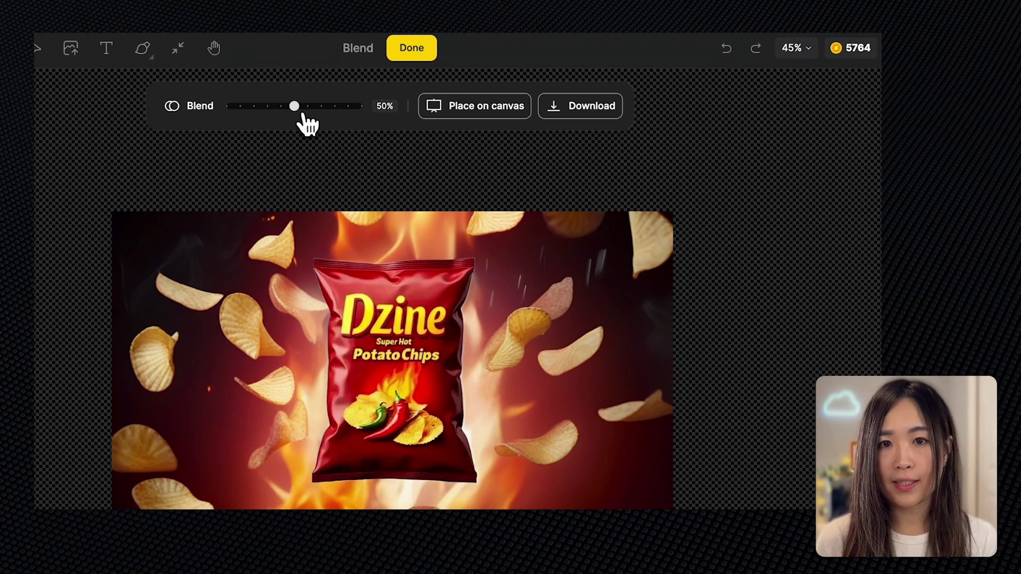
pyautogui.click(350, 110)
pyautogui.click(254, 108)
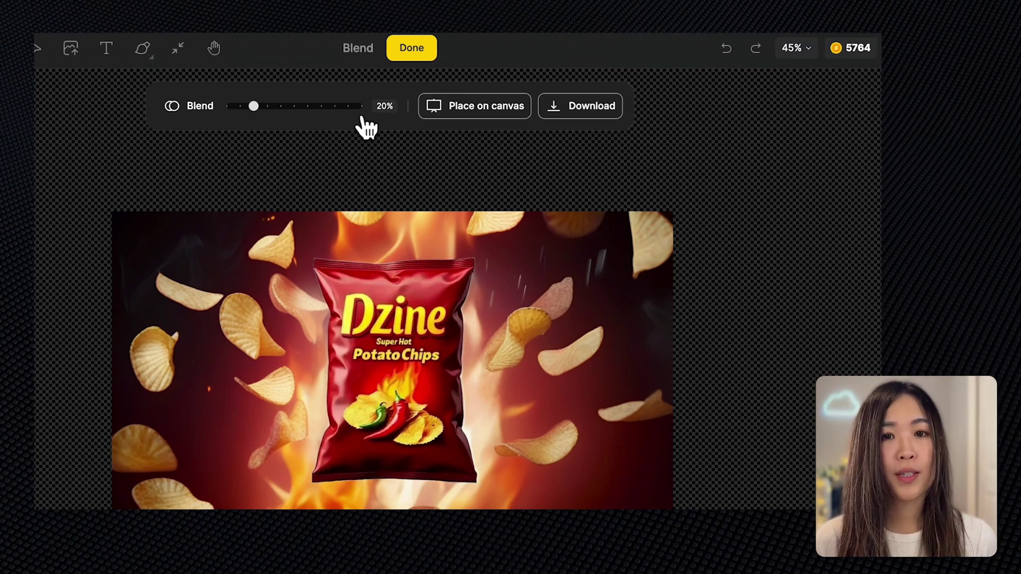
pyautogui.click(352, 112)
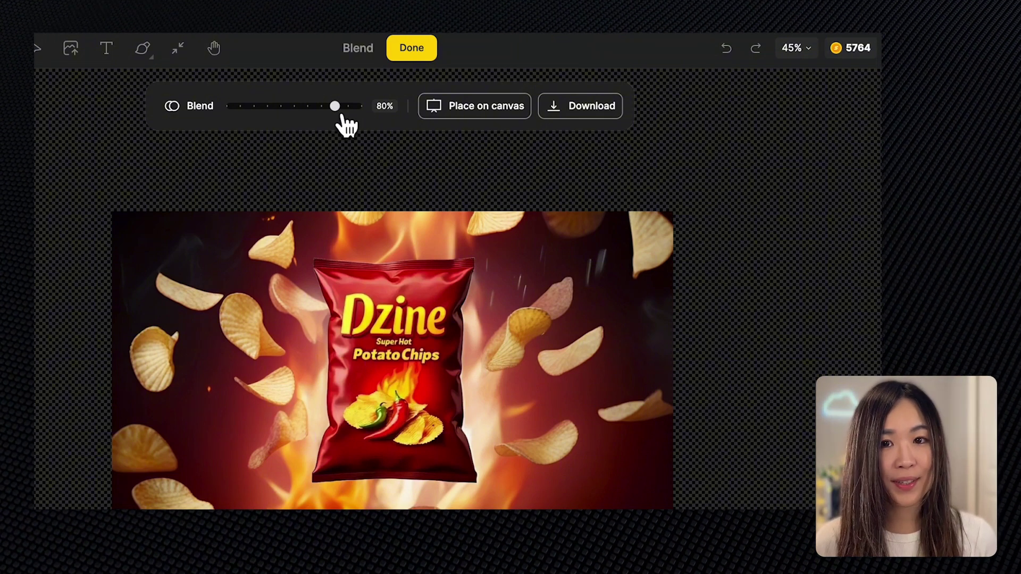
pyautogui.click(493, 107)
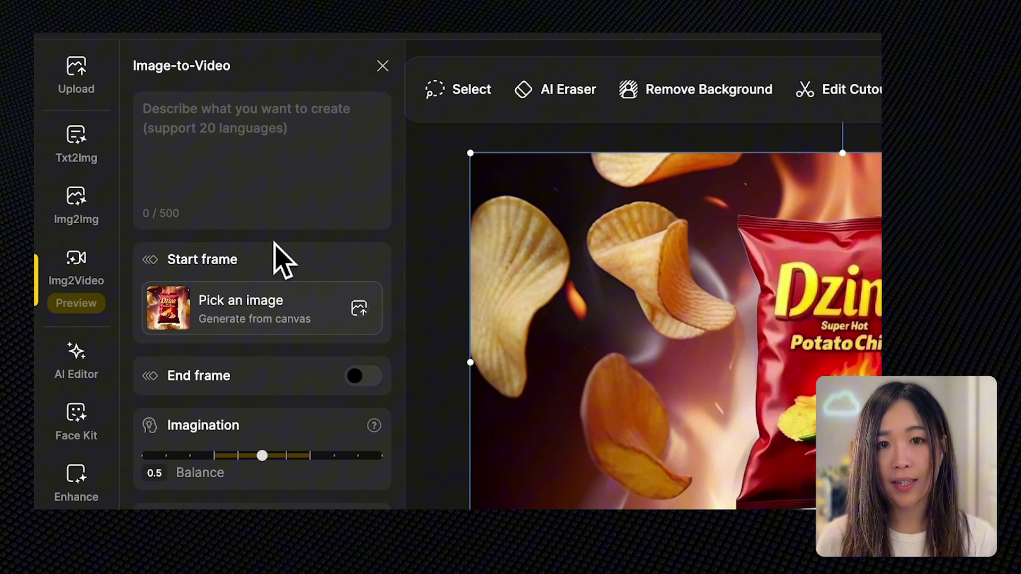
# Step: Toggle End frame, test Imagination values from Creativity to 0.9, then settle on 0.5 Balance
pyautogui.click(362, 378)
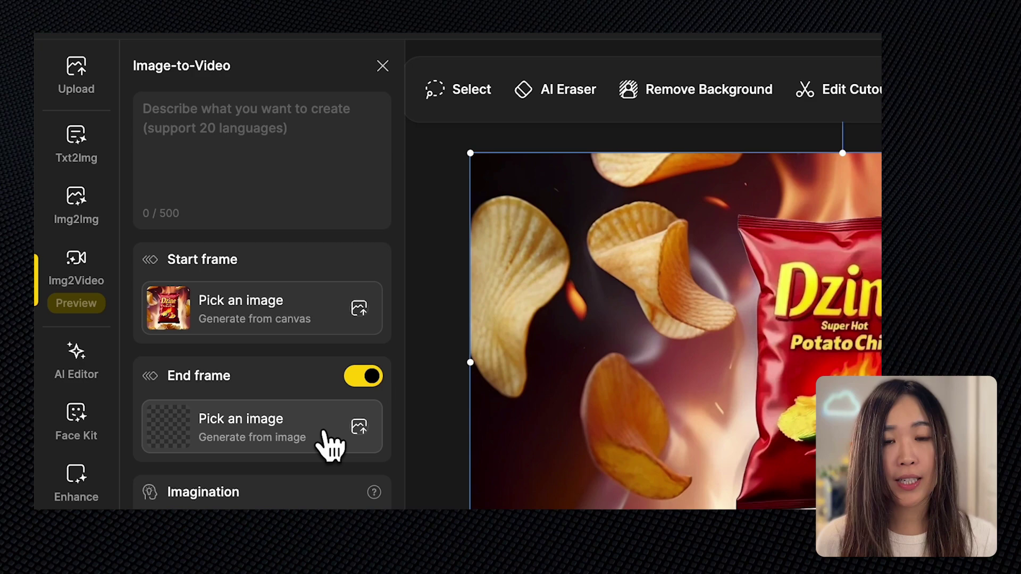
pyautogui.scroll(-5, 335, 431)
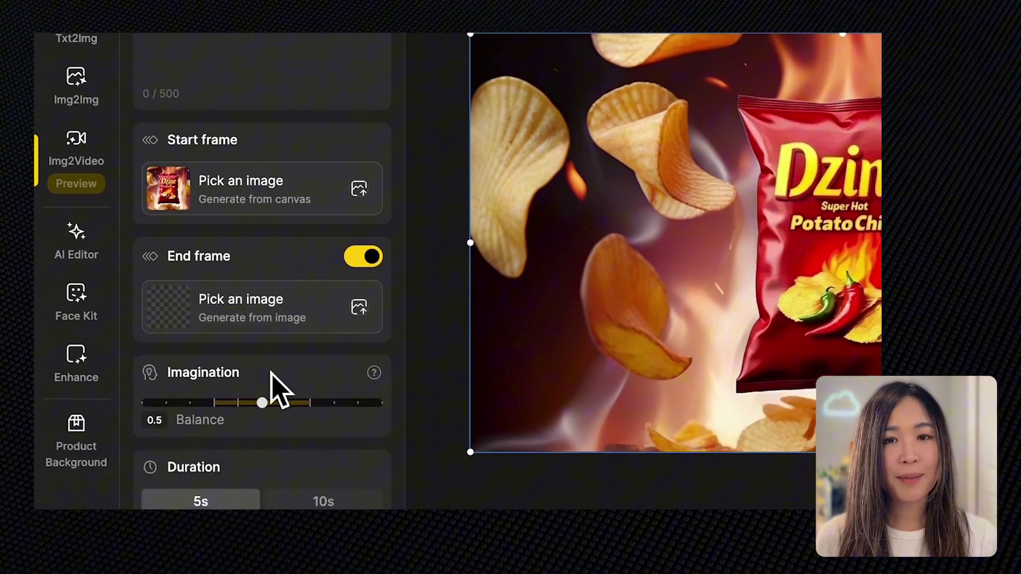
pyautogui.moveTo(384, 268)
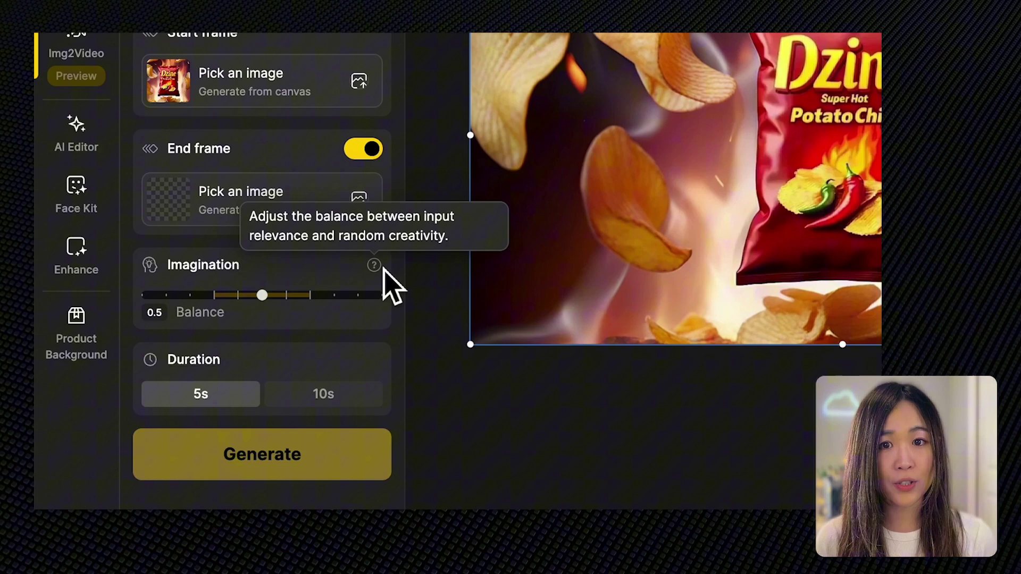
pyautogui.click(344, 296)
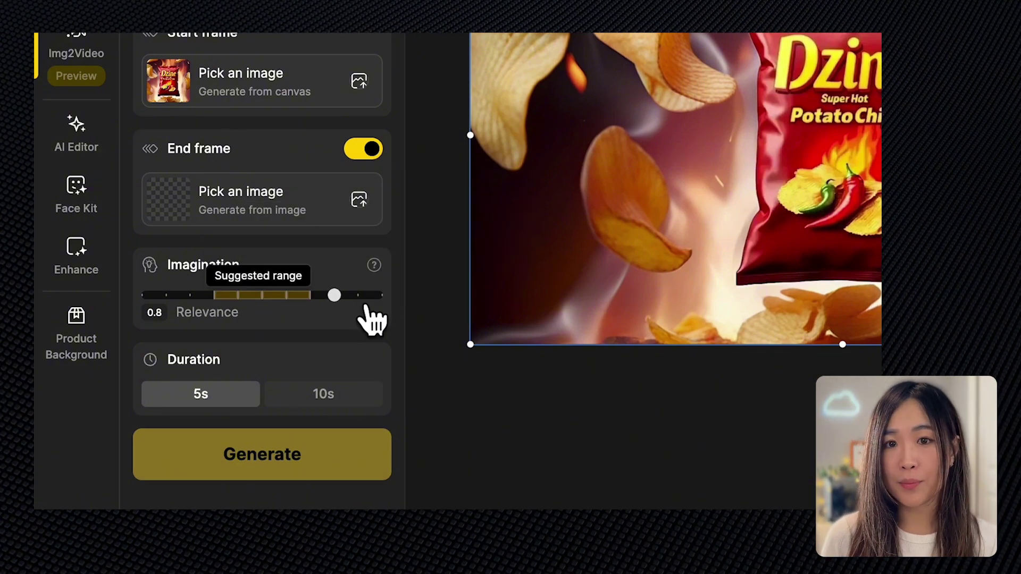
pyautogui.click(366, 306)
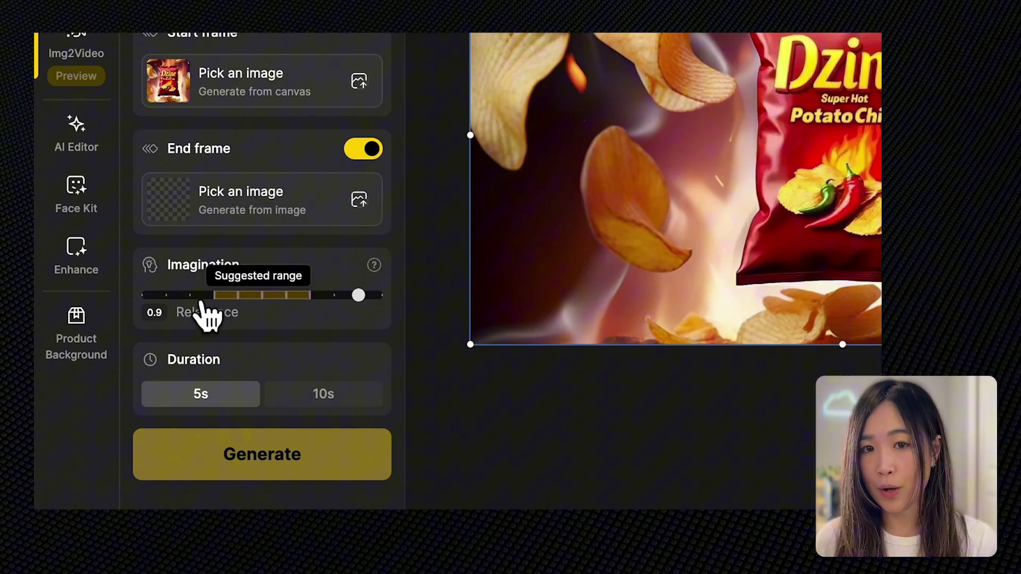
pyautogui.click(184, 300)
pyautogui.click(152, 299)
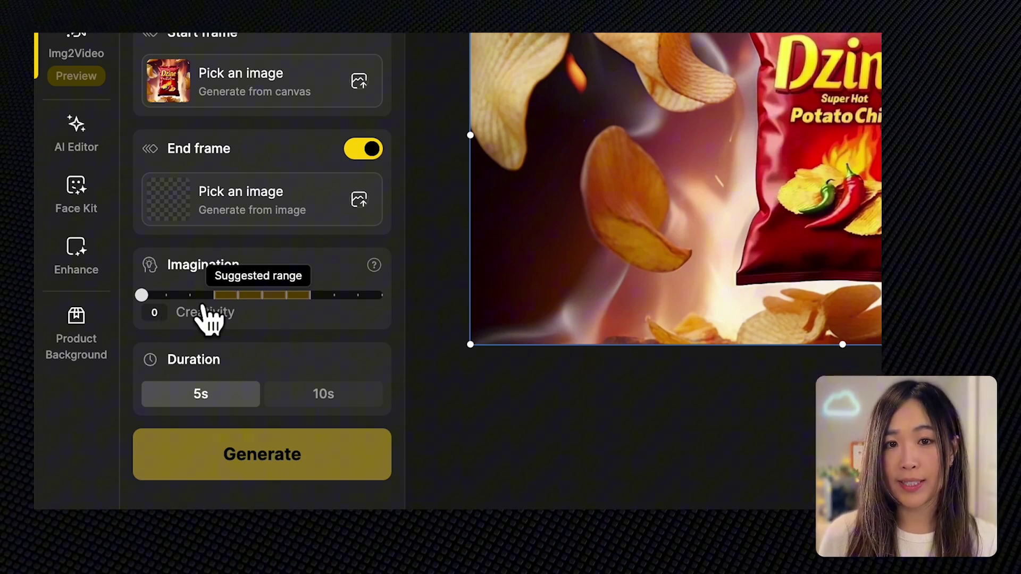
pyautogui.click(263, 298)
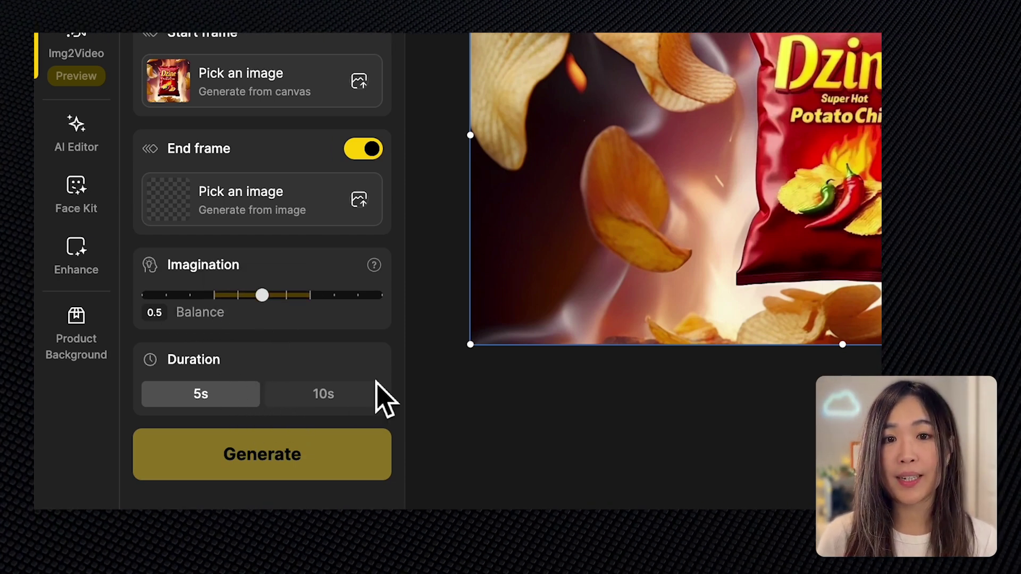
pyautogui.click(362, 402)
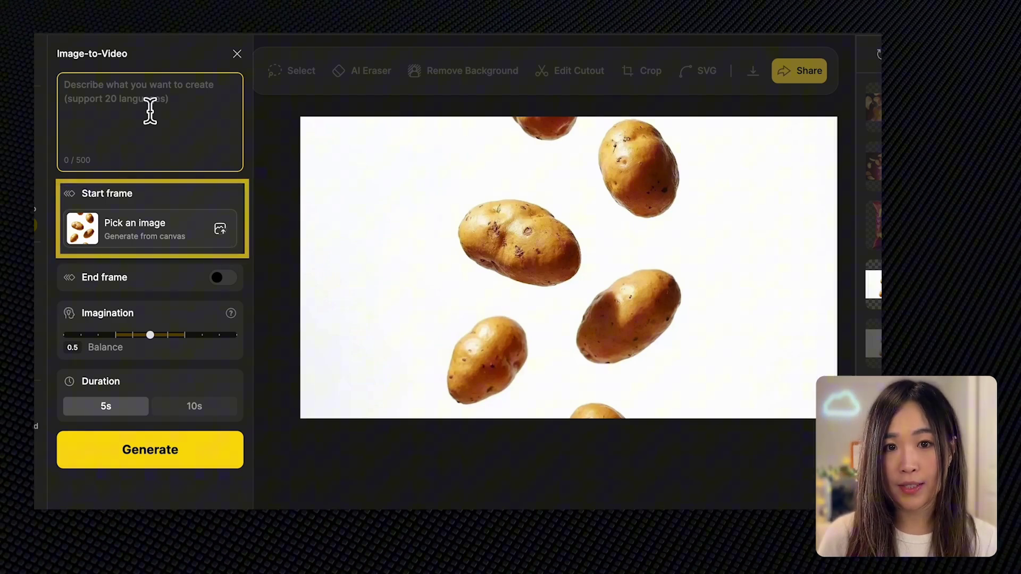
# Step: Try adding an end frame to the potato video, then remove it again
pyautogui.click(222, 277)
pyautogui.click(180, 243)
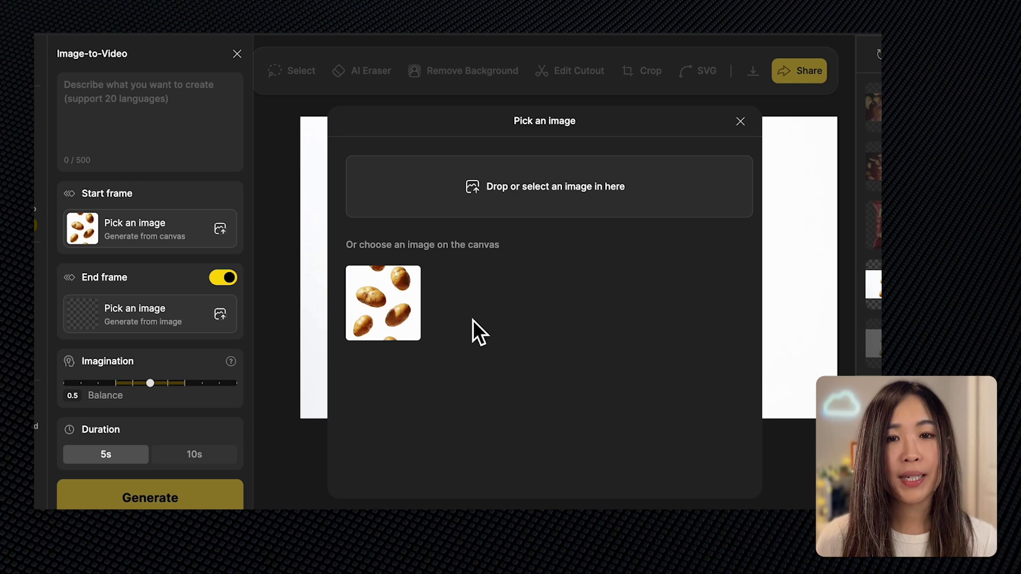
pyautogui.click(741, 121)
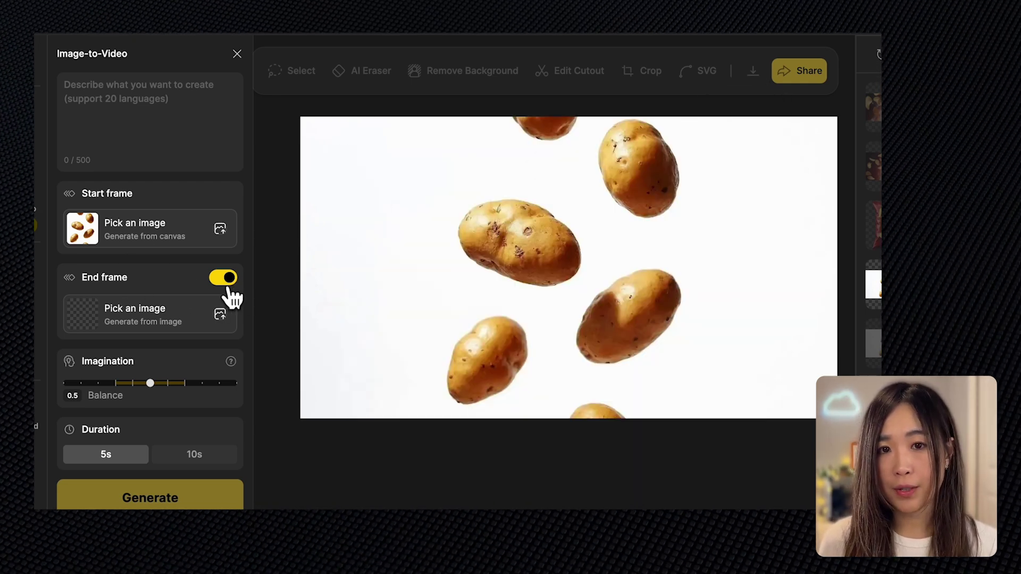
pyautogui.click(229, 287)
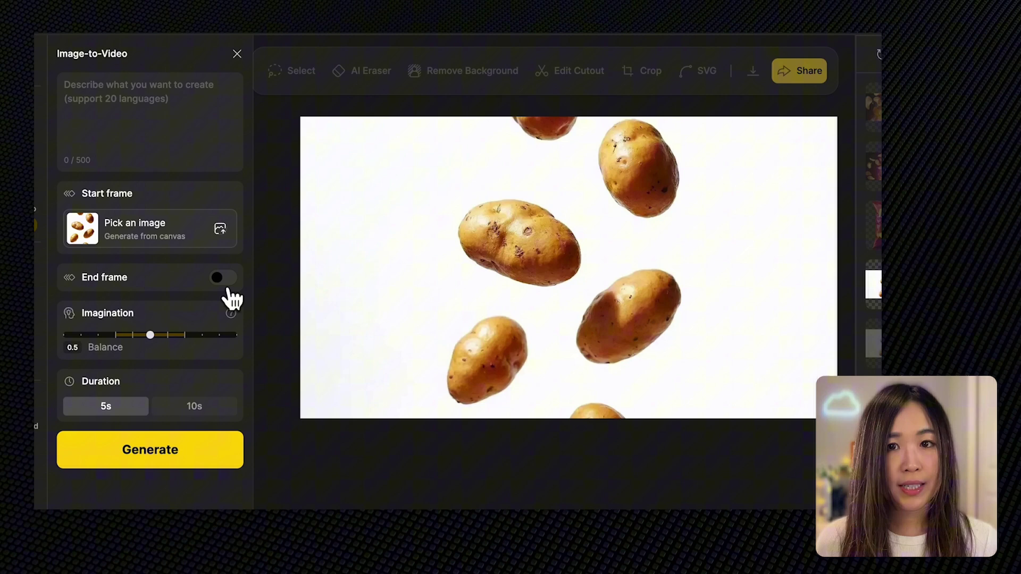
# Step: Enter the prompt about russet potatoes falling from the sky and tumbling in slow motion, and generate the video
pyautogui.click(150, 112)
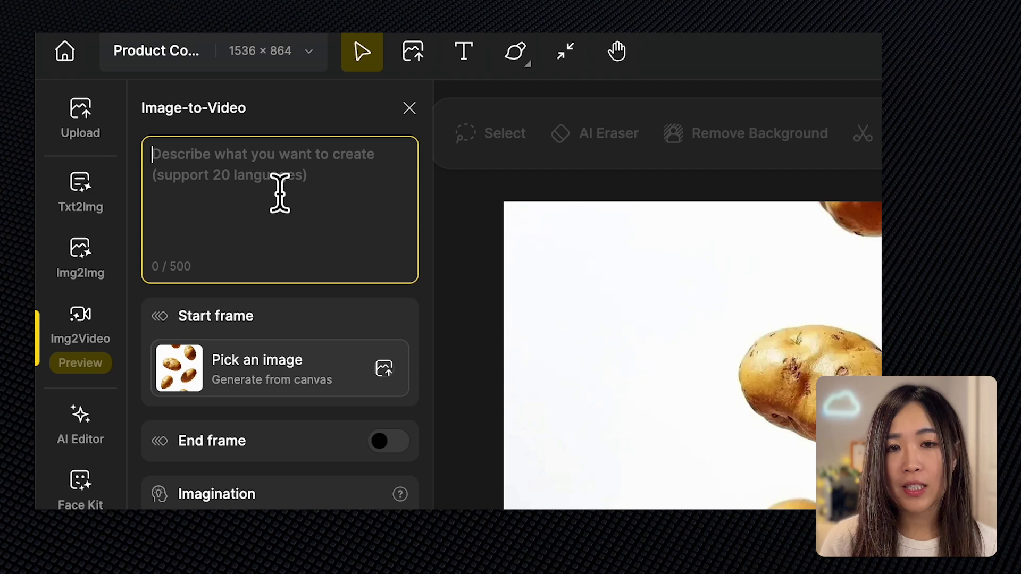
pyautogui.click(296, 185)
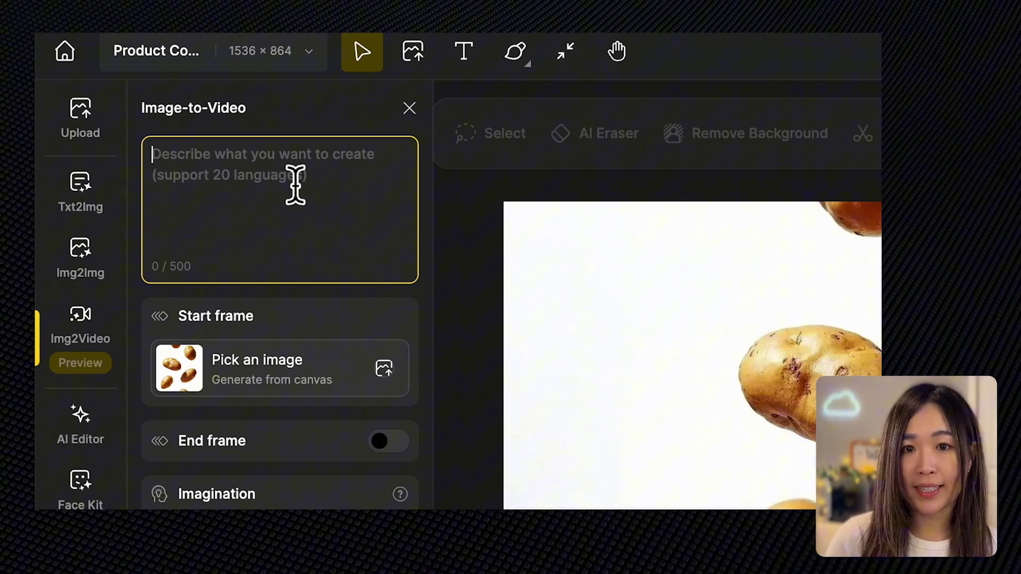
pyautogui.write('a lot of russet potatoe')
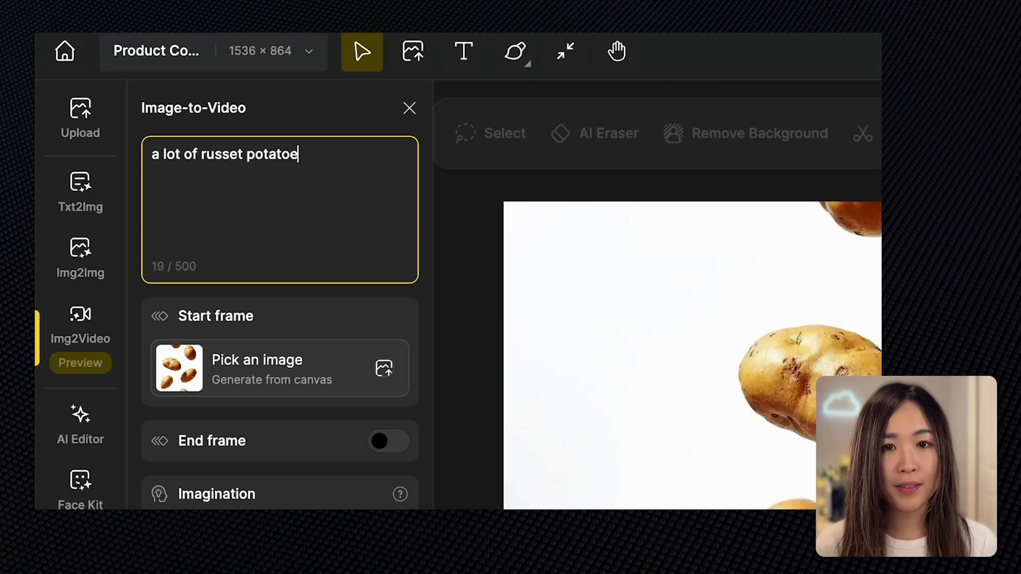
pyautogui.write('s are falling from the sky ')
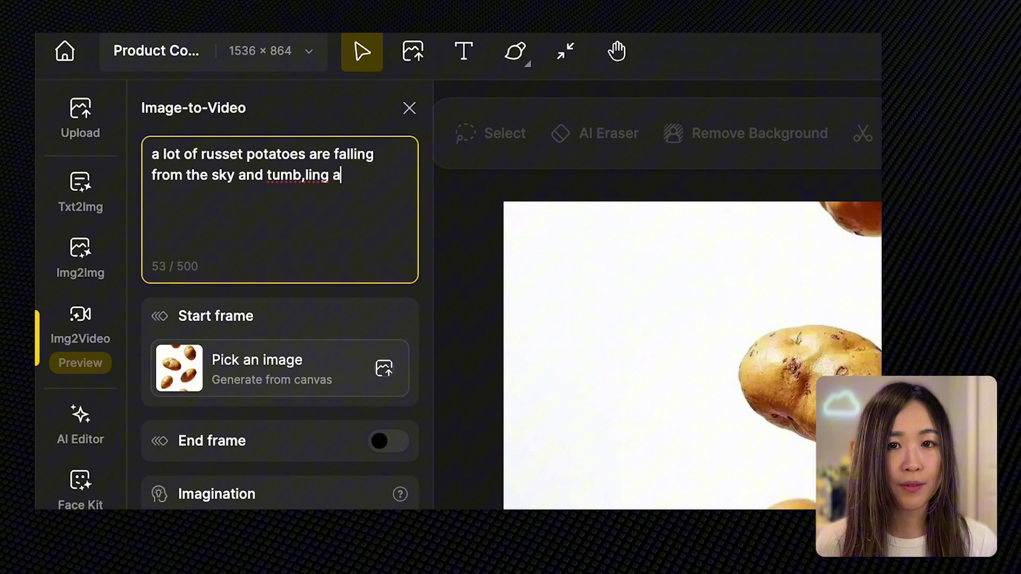
pyautogui.write('and tumbling and rotating in slow motion')
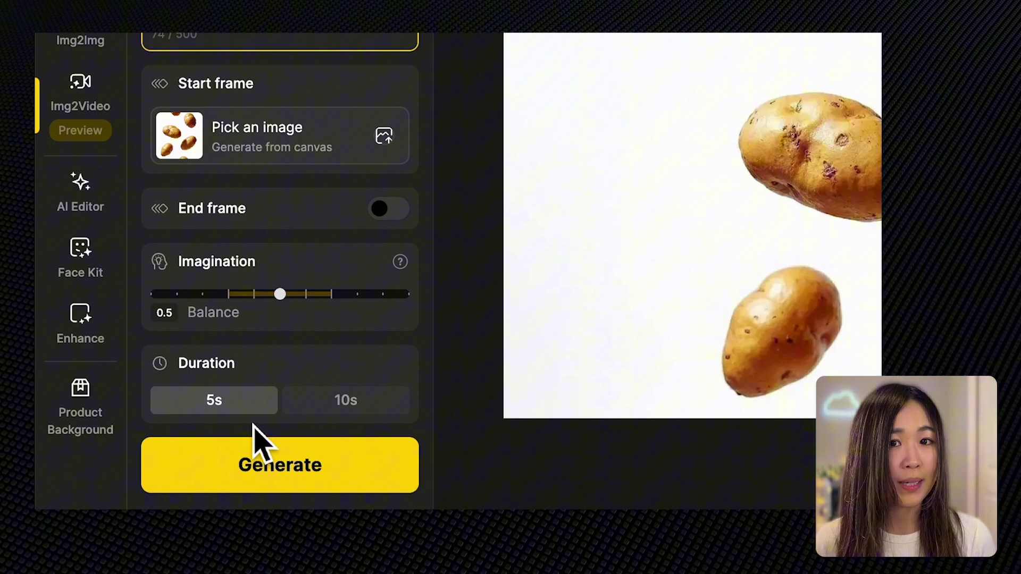
pyautogui.click(319, 488)
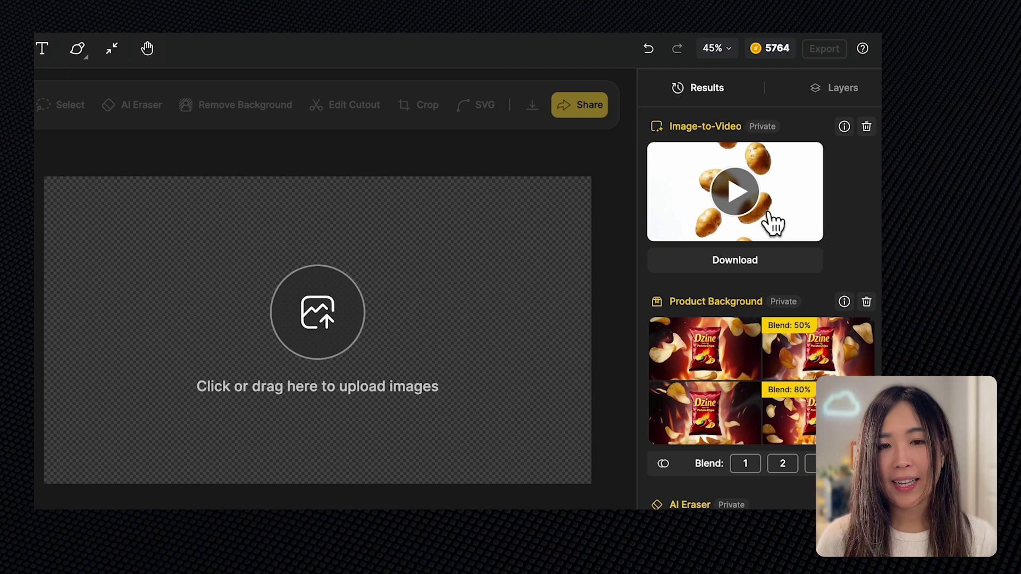
# Step: Play the generated fiery chip-bag Image-to-Video result in full-size preview
pyautogui.click(756, 218)
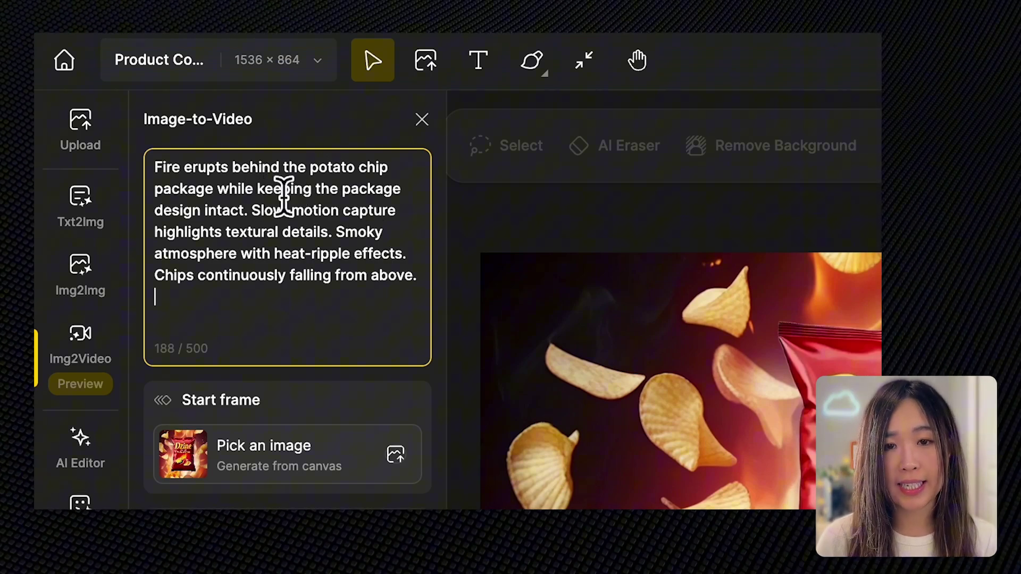
# Step: Edit the fire-eruption prompt, then set the second canvas scene as end frame and the first as start frame
pyautogui.moveTo(259, 191); pyautogui.dragTo(248, 218)
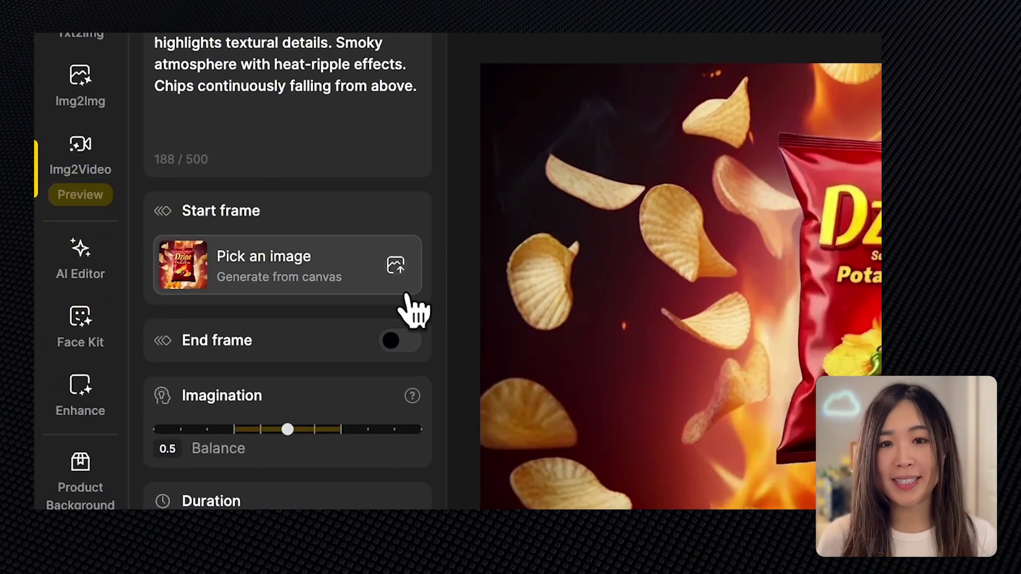
pyautogui.click(420, 350)
pyautogui.click(388, 403)
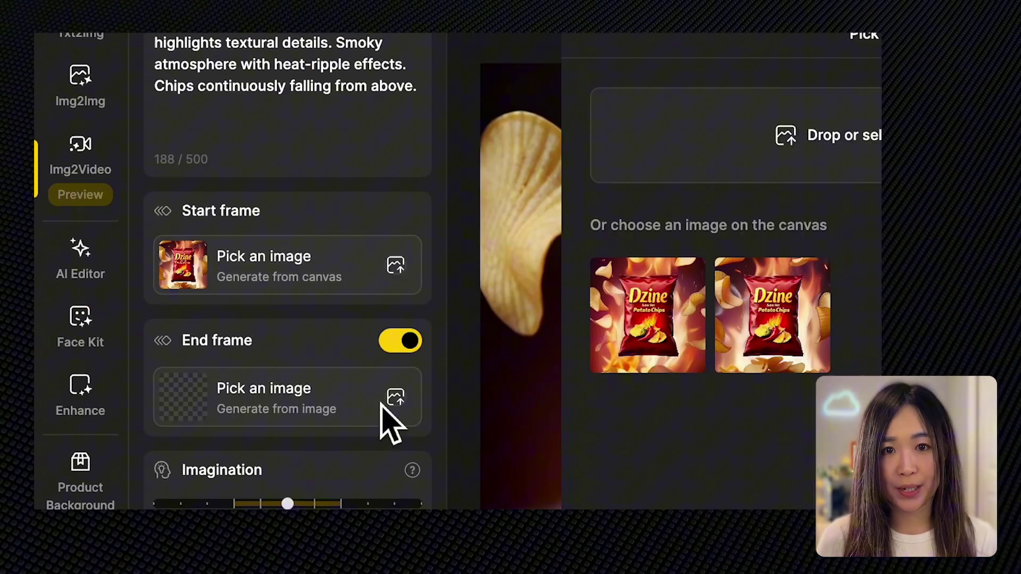
pyautogui.click(805, 355)
pyautogui.click(374, 272)
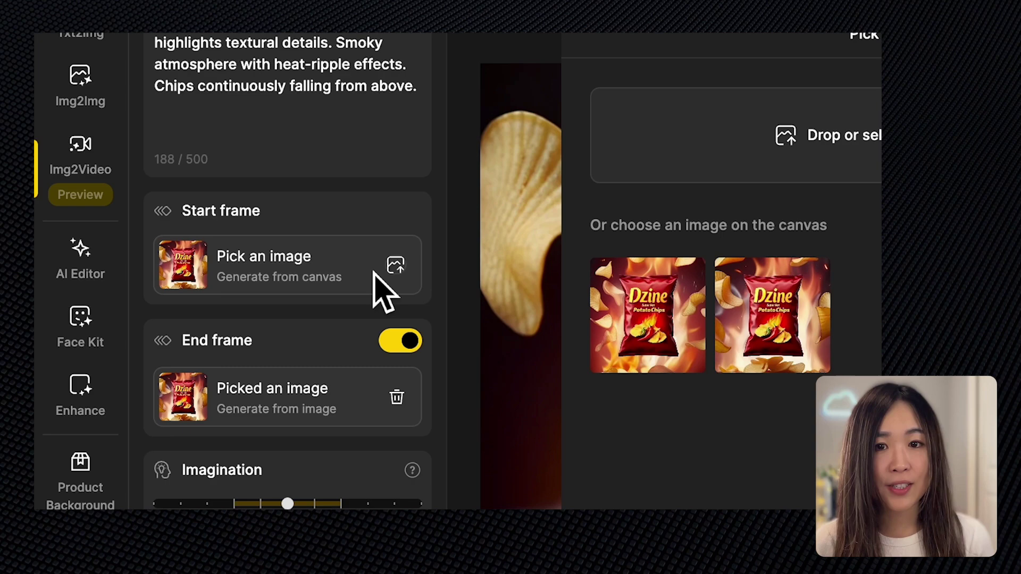
pyautogui.click(673, 350)
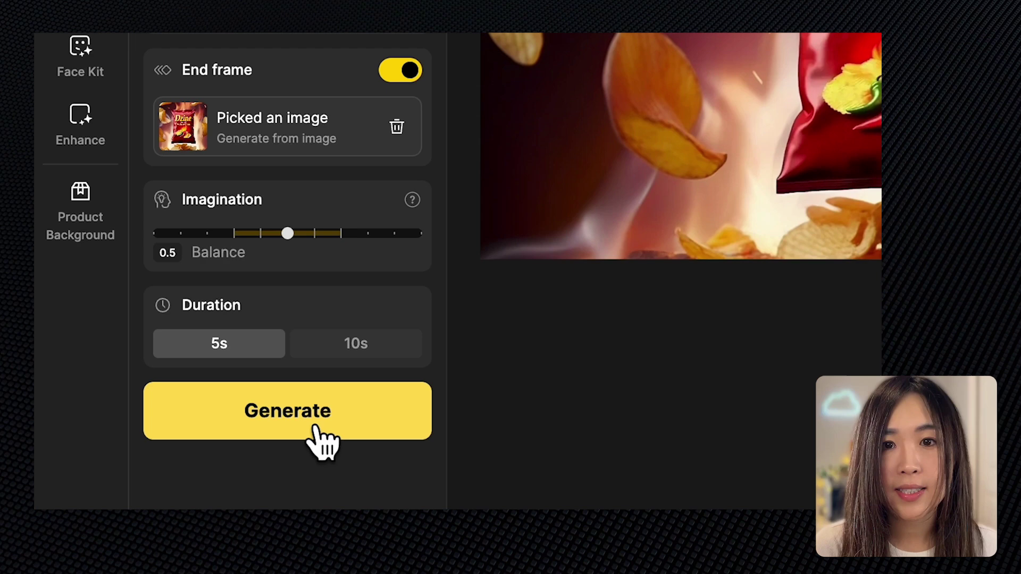
# Step: Generate the fiery chip-bag video and view the result at full size
pyautogui.click(317, 427)
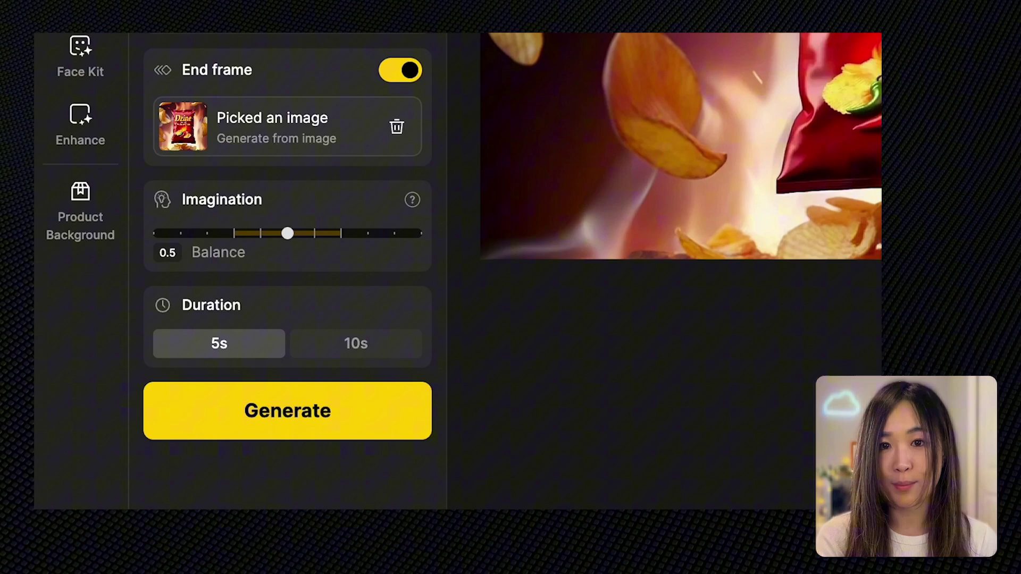
pyautogui.click(793, 227)
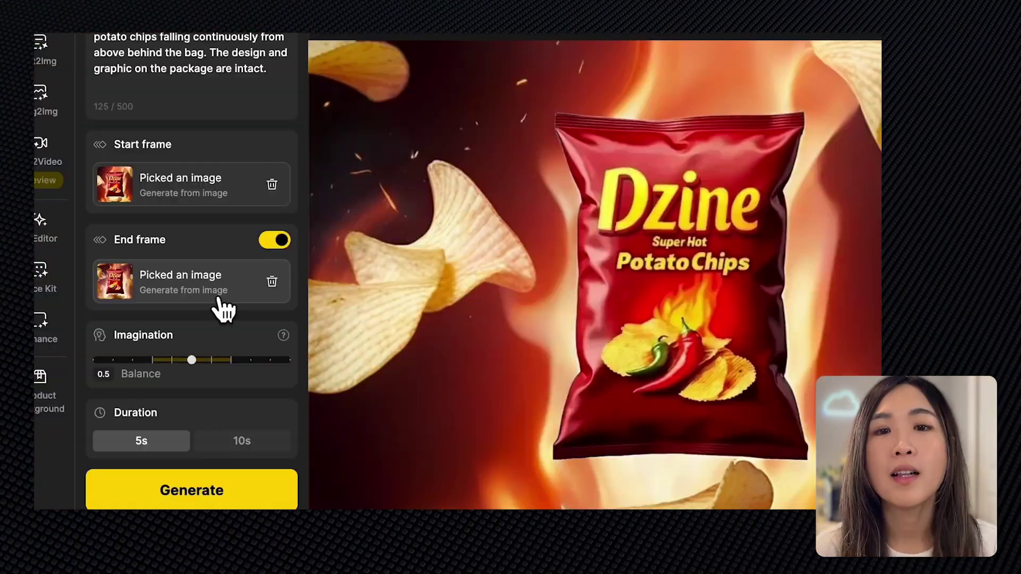
# Step: Replace the frame image with the second chip-bag scene from the canvas
pyautogui.click(215, 295)
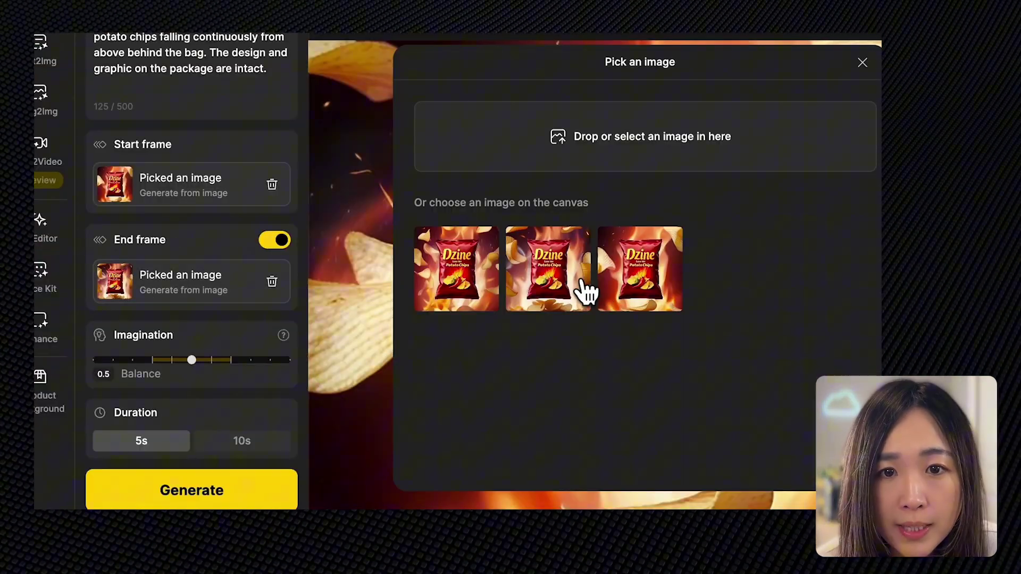
pyautogui.click(584, 289)
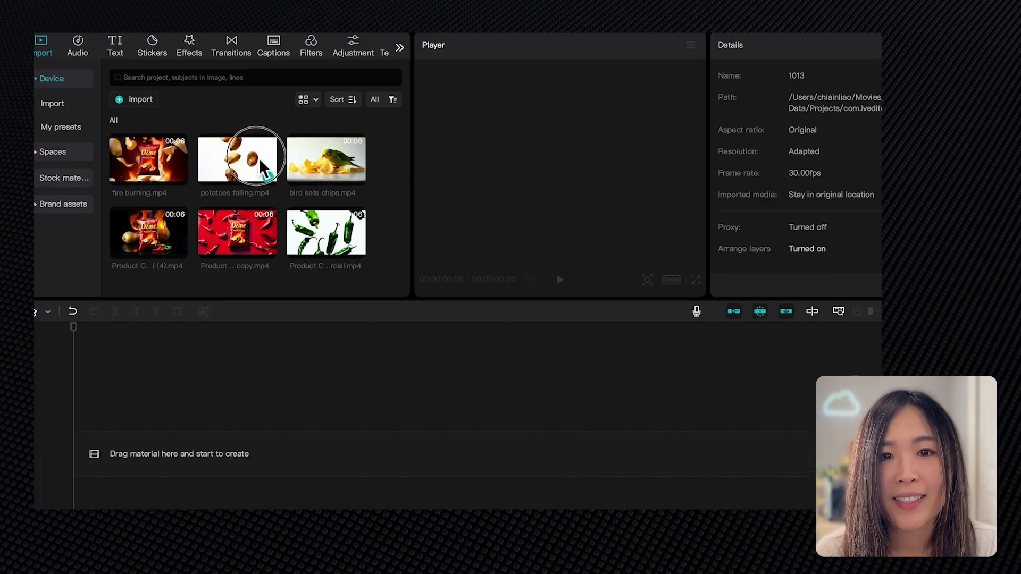
# Step: Add the potatoes falling clip and the remaining clips to the timeline, moving potatoes falling later
pyautogui.moveTo(250, 194); pyautogui.dragTo(318, 295)
pyautogui.moveTo(320, 260); pyautogui.dragTo(646, 421)
pyautogui.moveTo(142, 360); pyautogui.dragTo(294, 404)
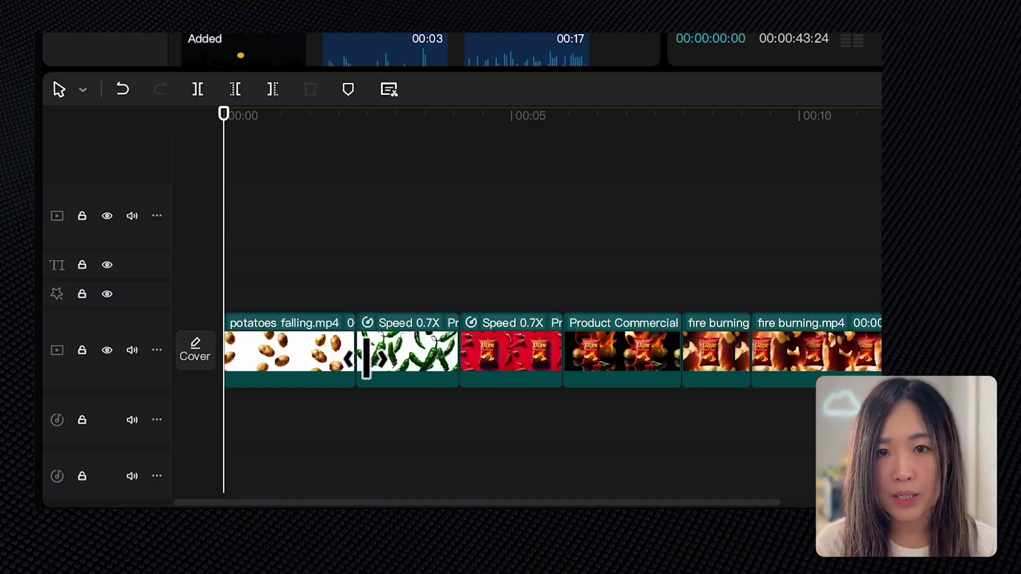
pyautogui.moveTo(310, 365); pyautogui.dragTo(516, 388)
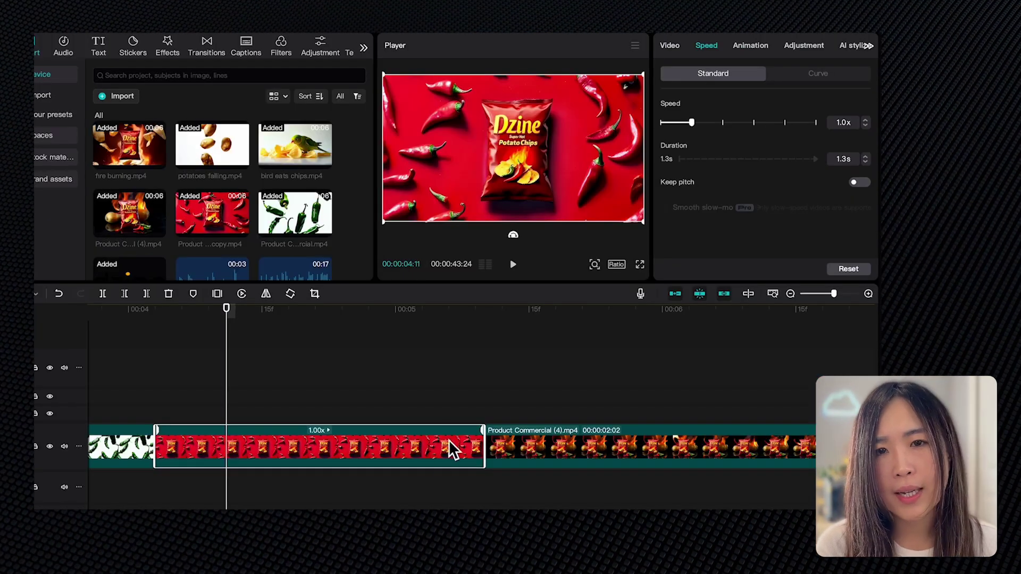
# Step: Slow the red chili chip-bag clip to 0.7x speed
pyautogui.click(449, 368)
pyautogui.click(426, 452)
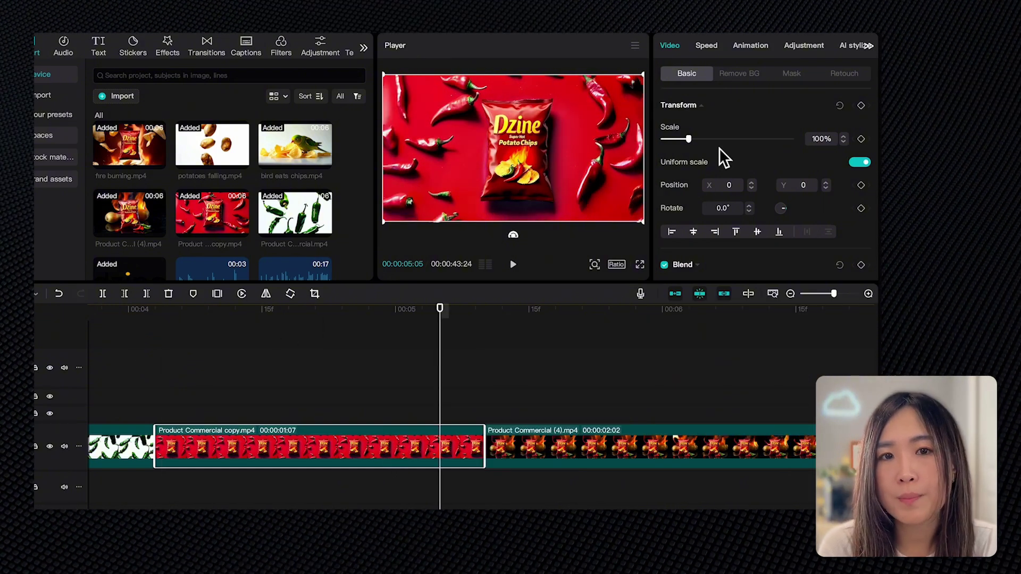
pyautogui.click(709, 47)
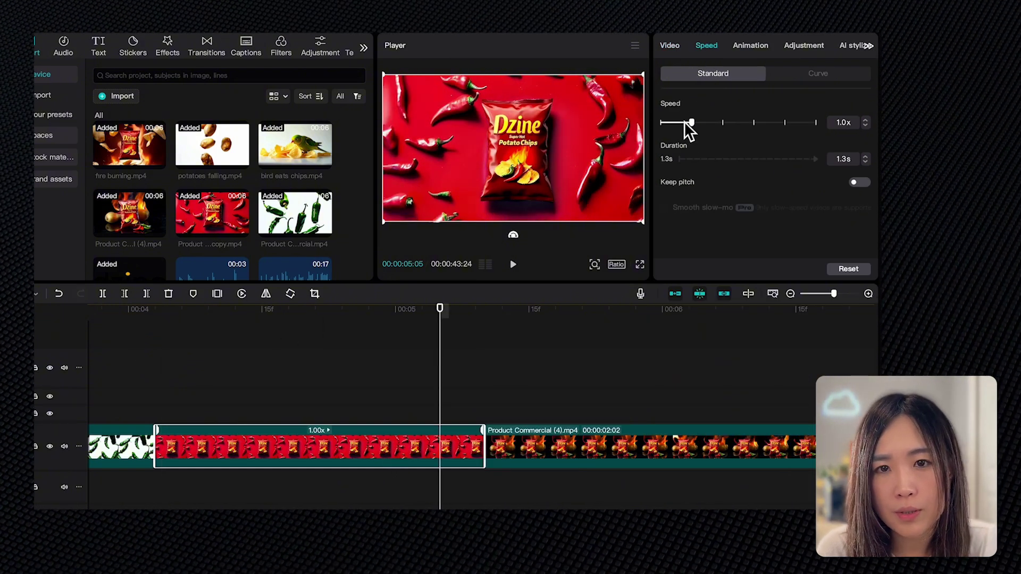
pyautogui.click(685, 122)
pyautogui.moveTo(687, 125); pyautogui.dragTo(683, 126)
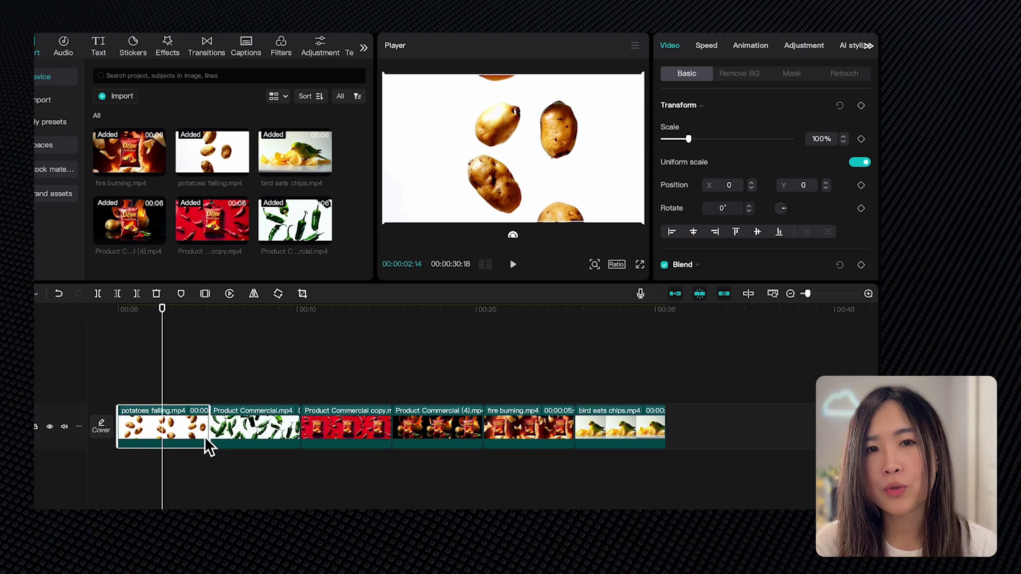
# Step: Trim the green and red Product Commercial clips shorter at the playhead
pyautogui.click(164, 433)
pyautogui.click(514, 264)
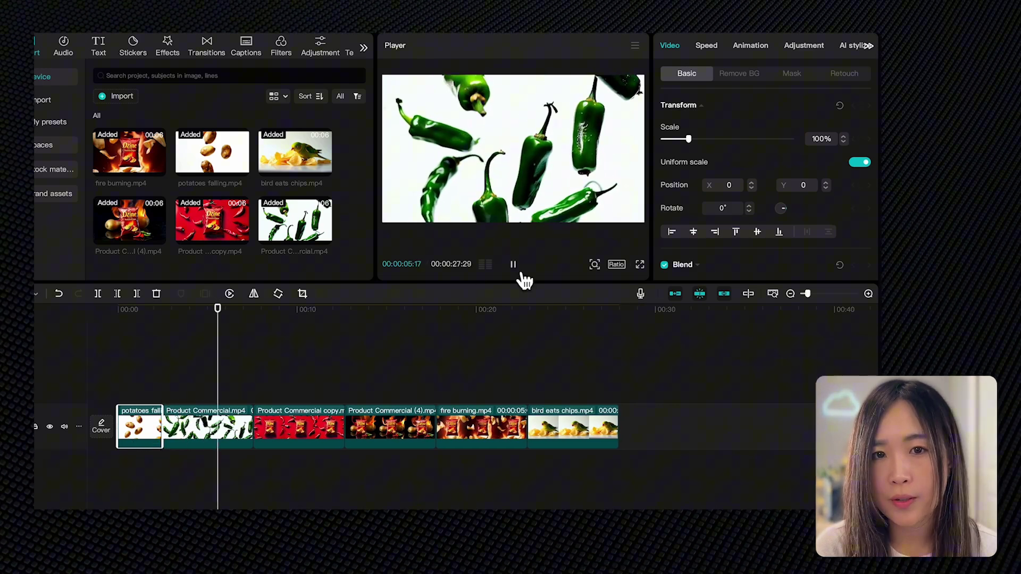
pyautogui.click(222, 383)
pyautogui.moveTo(253, 426); pyautogui.dragTo(205, 426)
pyautogui.moveTo(297, 426); pyautogui.dragTo(237, 428)
pyautogui.moveTo(239, 330)
pyautogui.mouseDown()
pyautogui.moveTo(290, 358)
pyautogui.moveTo(408, 372)
pyautogui.mouseUp()
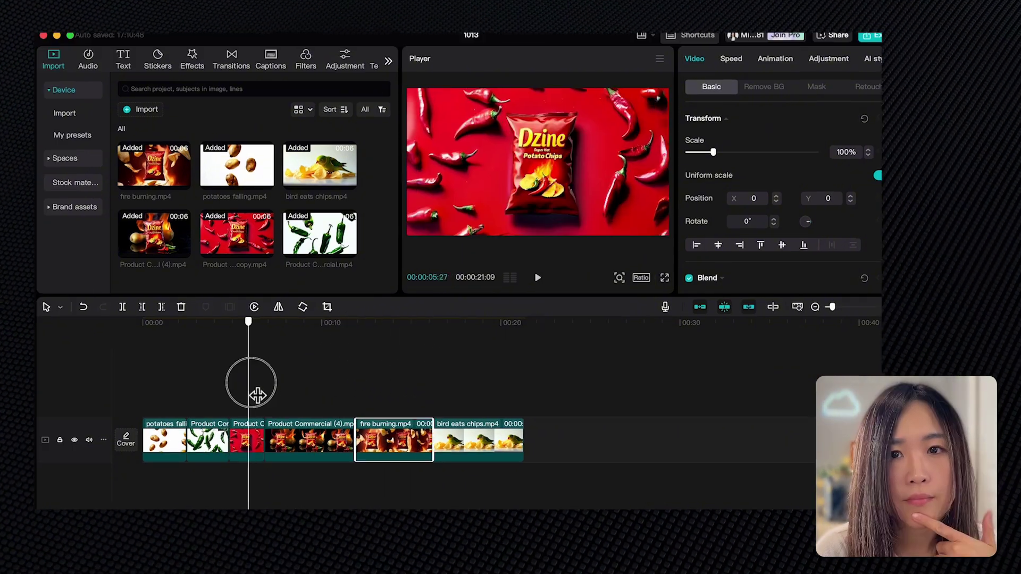
# Step: Place a plain white stock clip after the fire-burning scene
pyautogui.moveTo(234, 371); pyautogui.dragTo(433, 417)
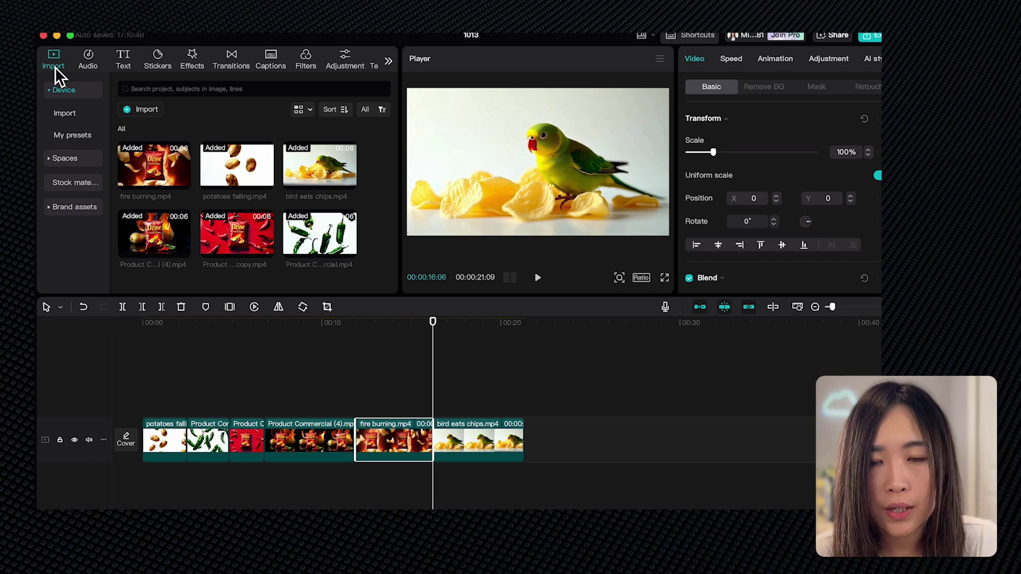
pyautogui.click(75, 184)
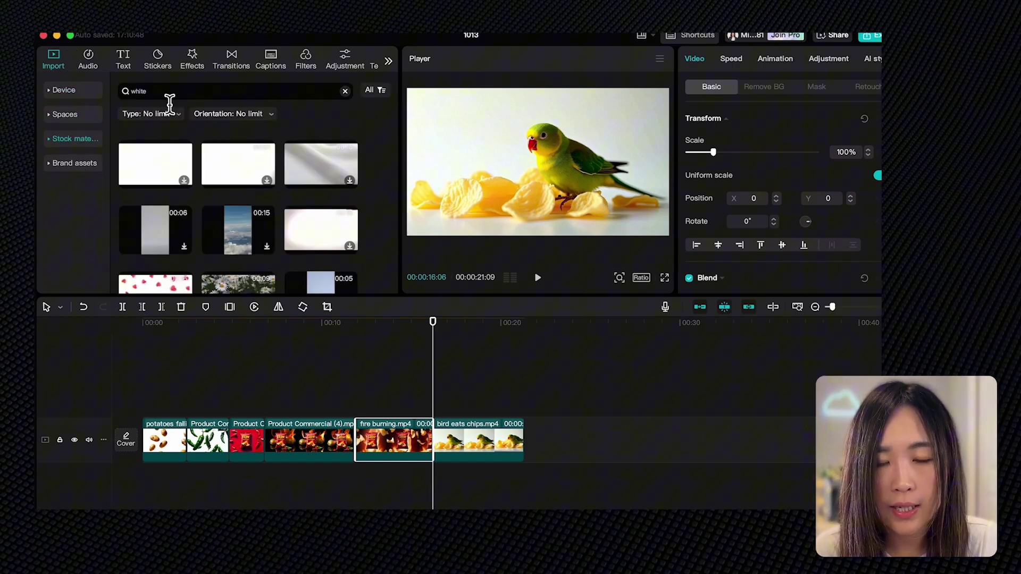
pyautogui.moveTo(181, 166); pyautogui.dragTo(422, 437)
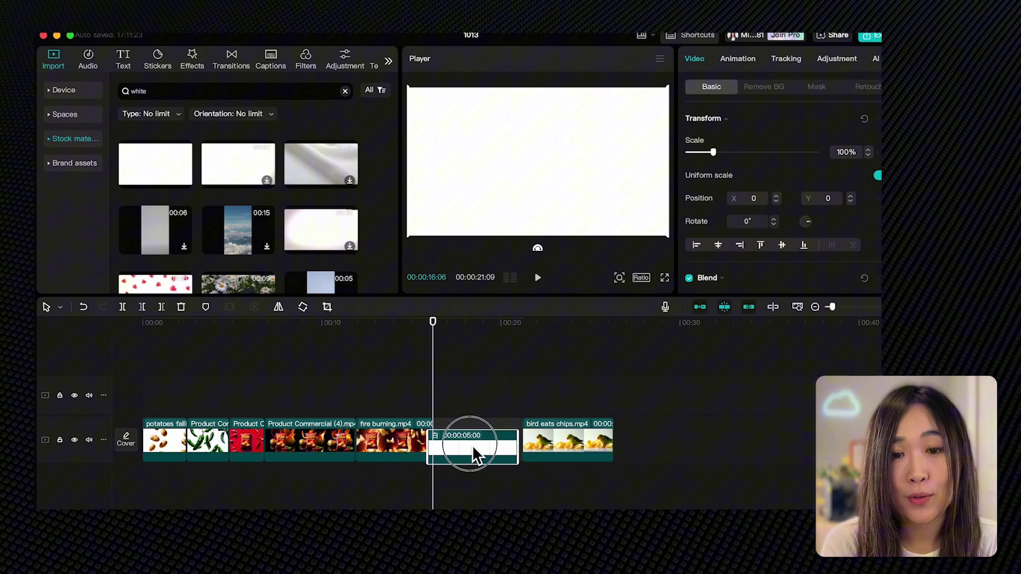
# Step: Add a title reading 'The Cool Kind of Hot' and make its text black
pyautogui.click(130, 69)
pyautogui.moveTo(153, 130); pyautogui.dragTo(441, 403)
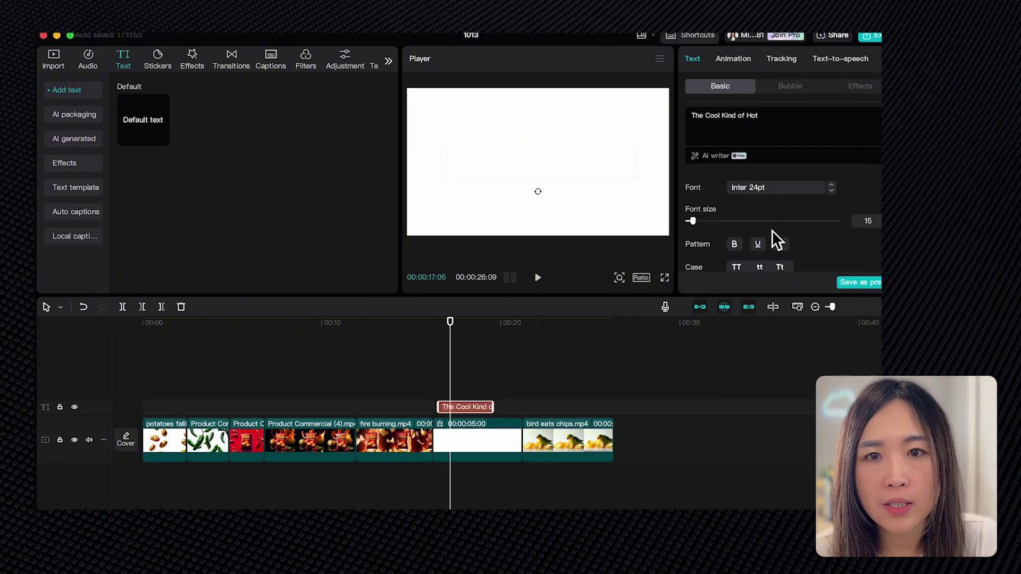
pyautogui.scroll(-3, 771, 231)
pyautogui.click(750, 198)
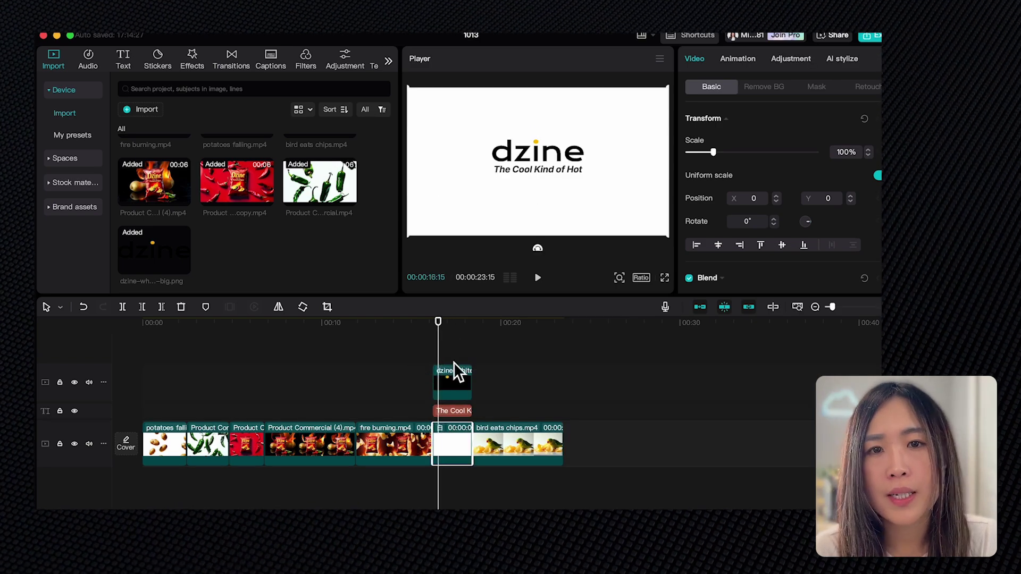
# Step: Give the dzine logo an Old TV animation and add the Pull In II transition
pyautogui.click(452, 378)
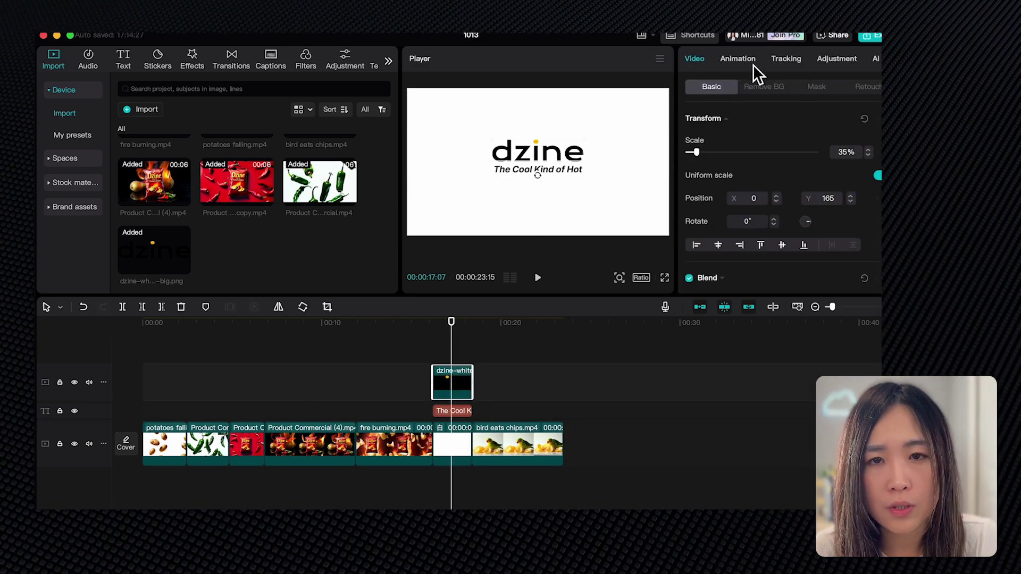
pyautogui.click(749, 63)
pyautogui.click(713, 181)
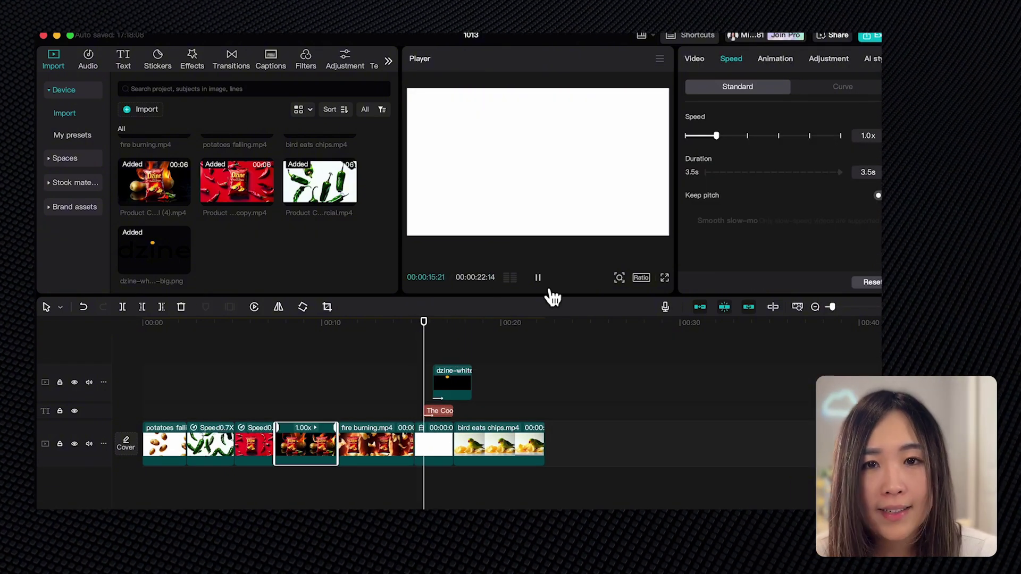
pyautogui.click(543, 282)
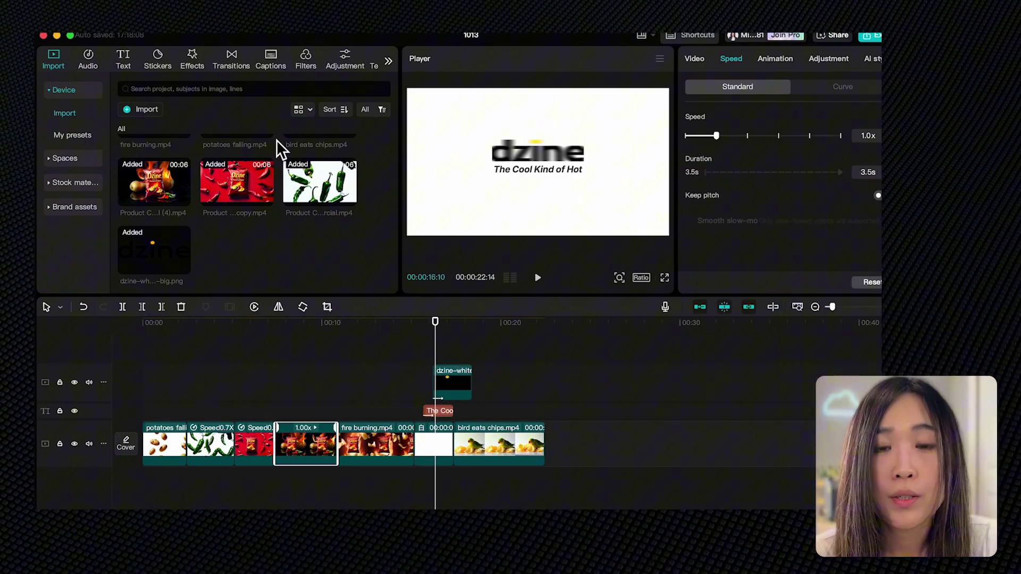
pyautogui.click(230, 58)
pyautogui.click(197, 155)
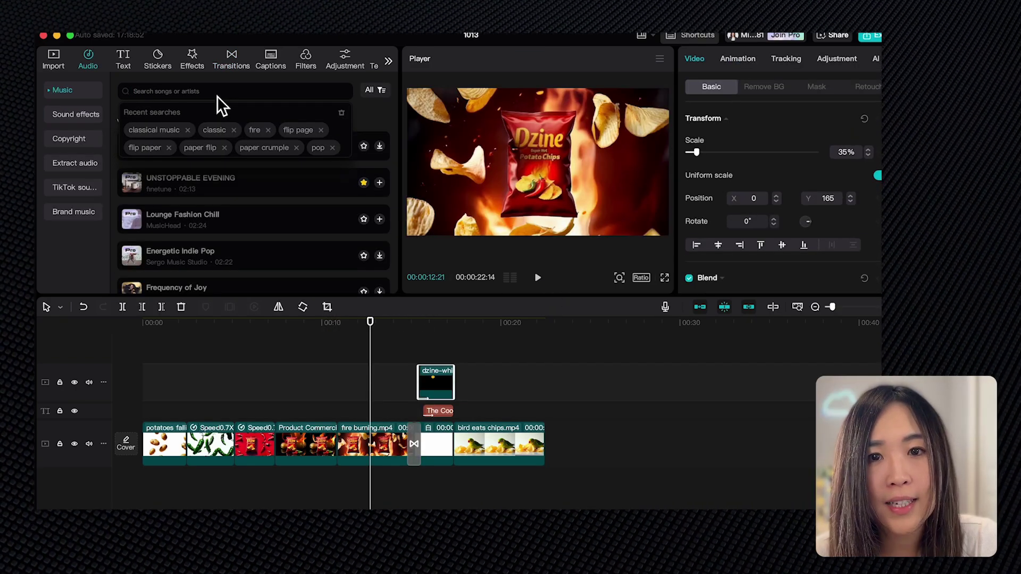
# Step: Search 'fire burning' and add a shortened crackling fire sound under the fire clips
pyautogui.write('fire burni')
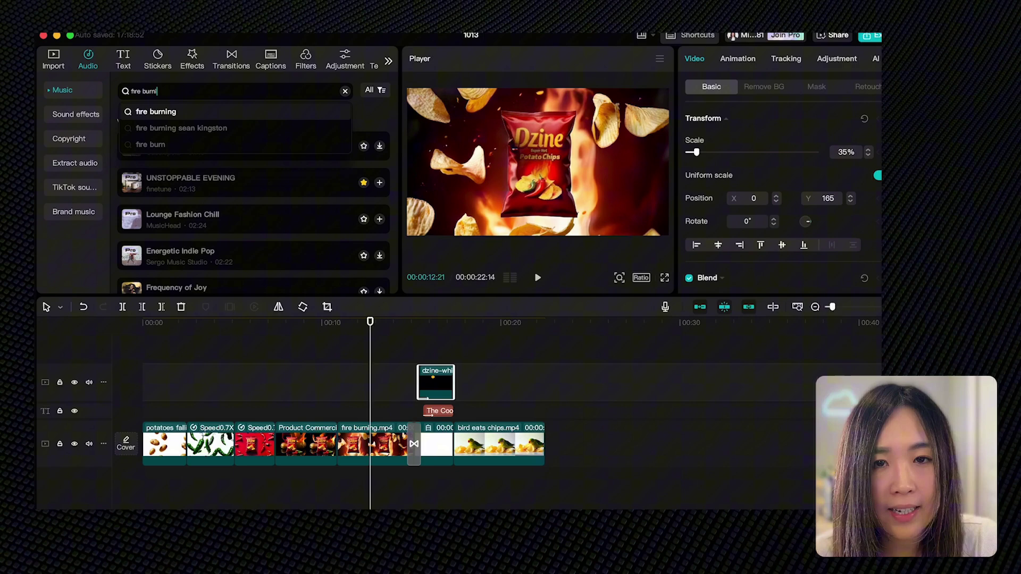
pyautogui.write('ng')
pyautogui.press('Return')
pyautogui.moveTo(187, 140); pyautogui.dragTo(286, 492)
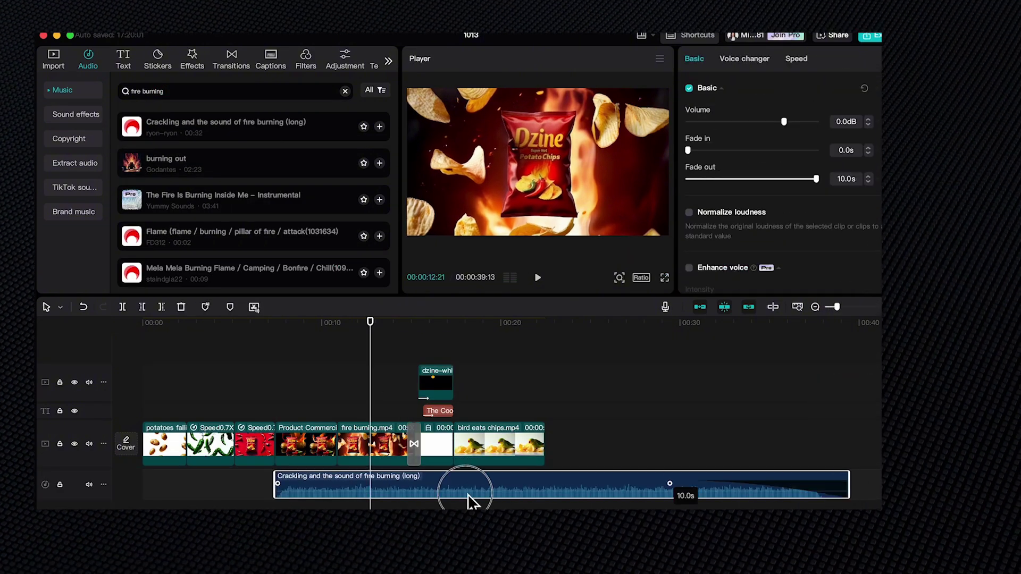
pyautogui.moveTo(857, 494); pyautogui.dragTo(415, 492)
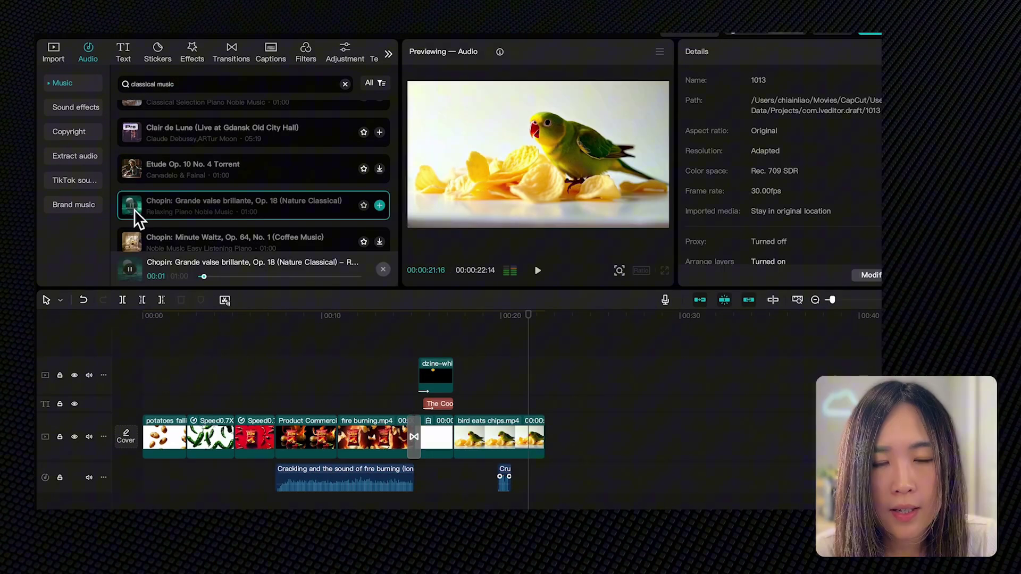
# Step: Add Clair de Lune as background music trimmed to end with the video
pyautogui.moveTo(208, 132); pyautogui.dragTo(217, 508)
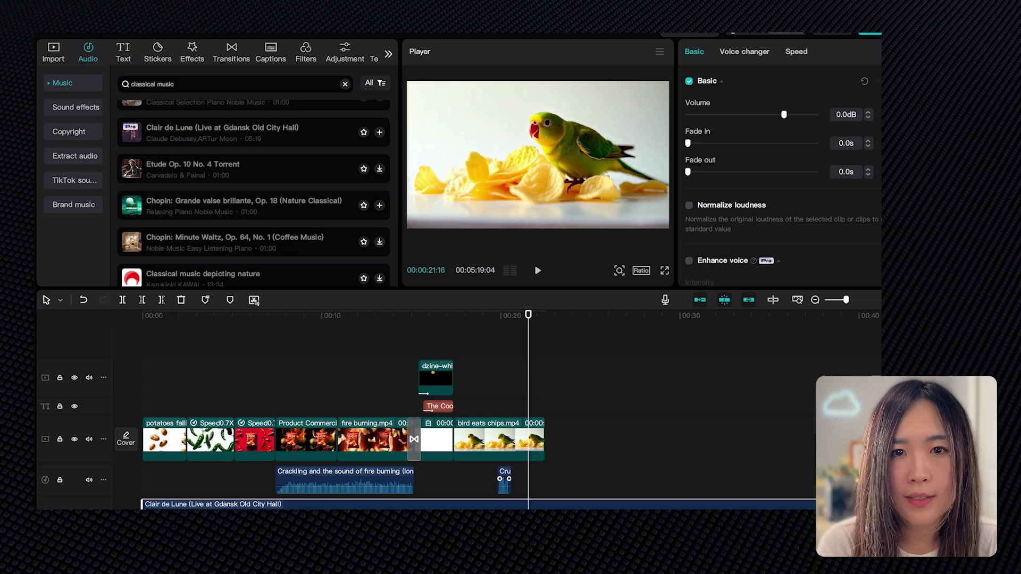
pyautogui.click(144, 365)
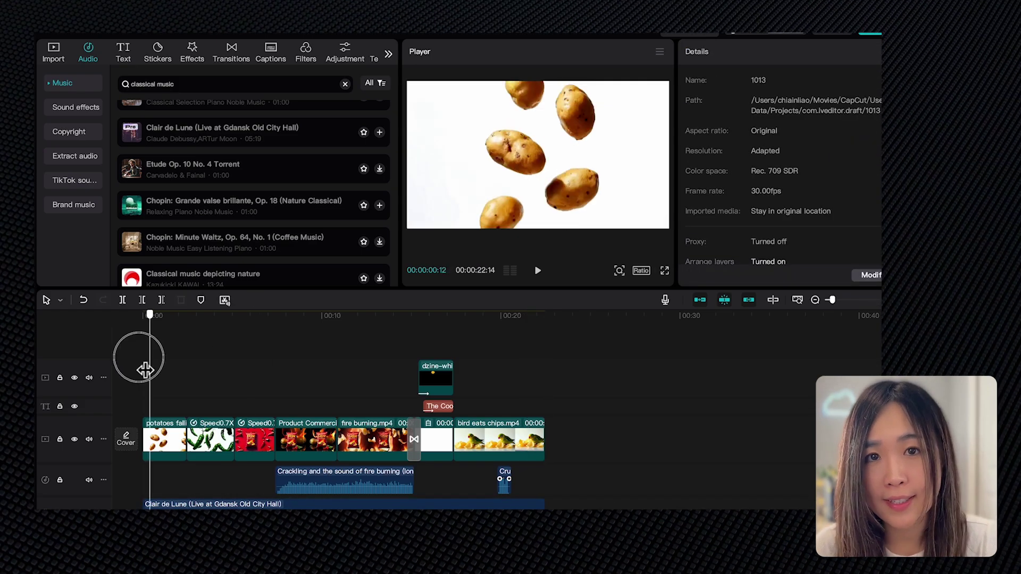
pyautogui.click(537, 270)
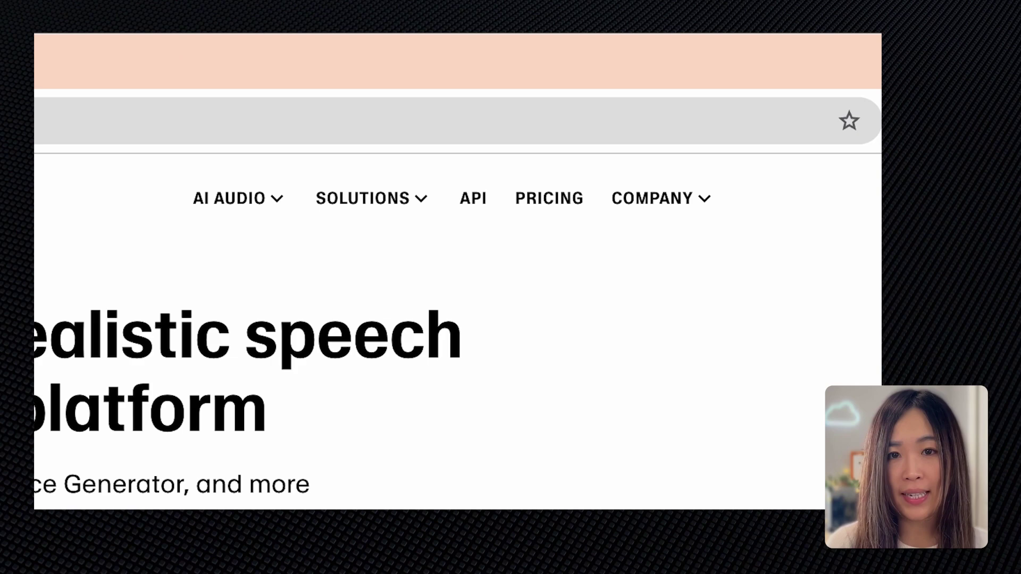
# Step: Paste the potato-chip ad script into ElevenLabs Text to Speech
pyautogui.click(783, 198)
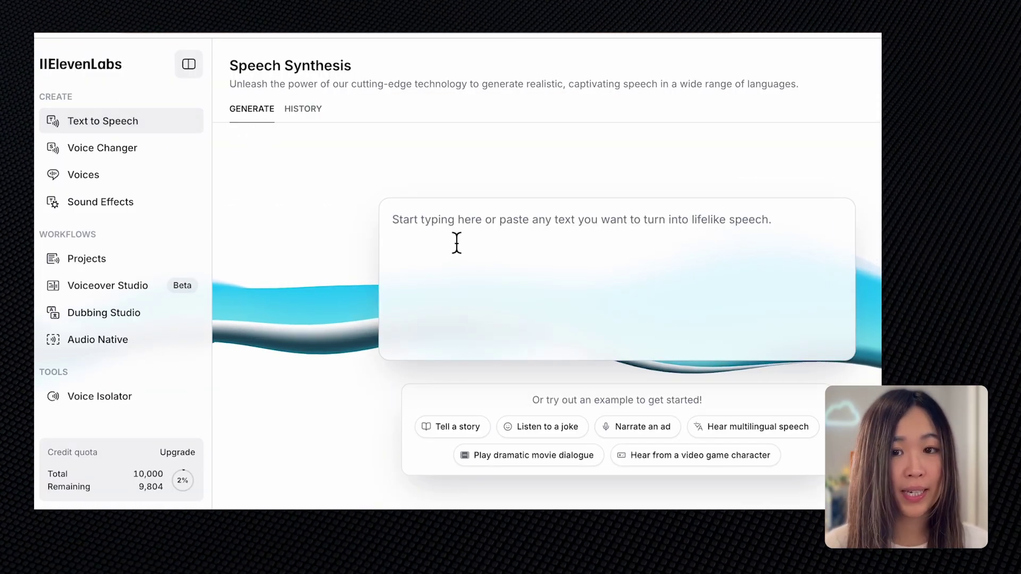
pyautogui.click(457, 243)
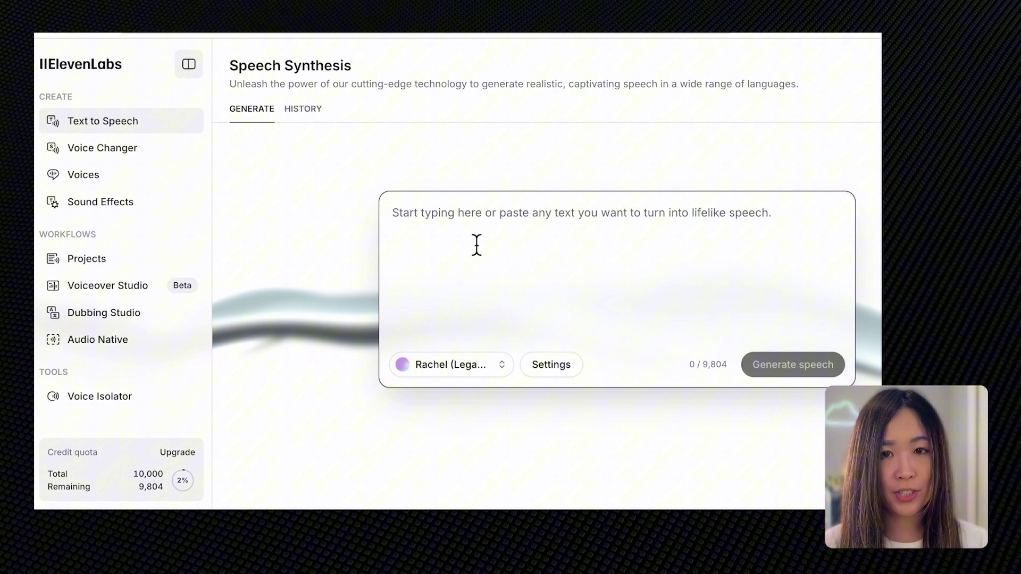
pyautogui.write('When golden potatoes meet fiery chillies. A love story begins. Get ready for a flavor explosion. Deesign, Super Hot Potato Chips. The cool kind of hot. Warning: May cause uncontrollable snacking.')
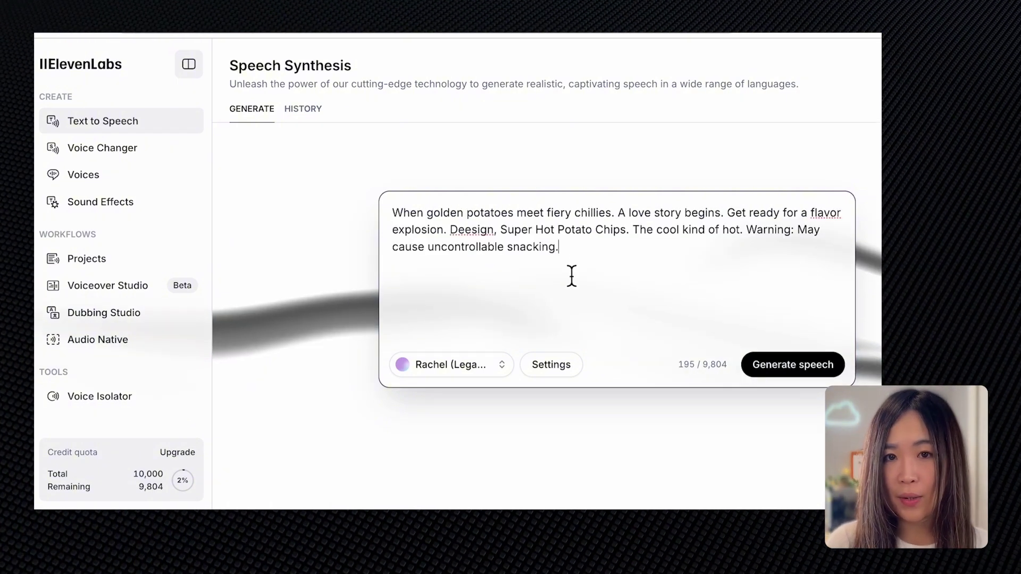
# Step: Add the Lily voice from the Characters & Animation library to my voices
pyautogui.click(479, 367)
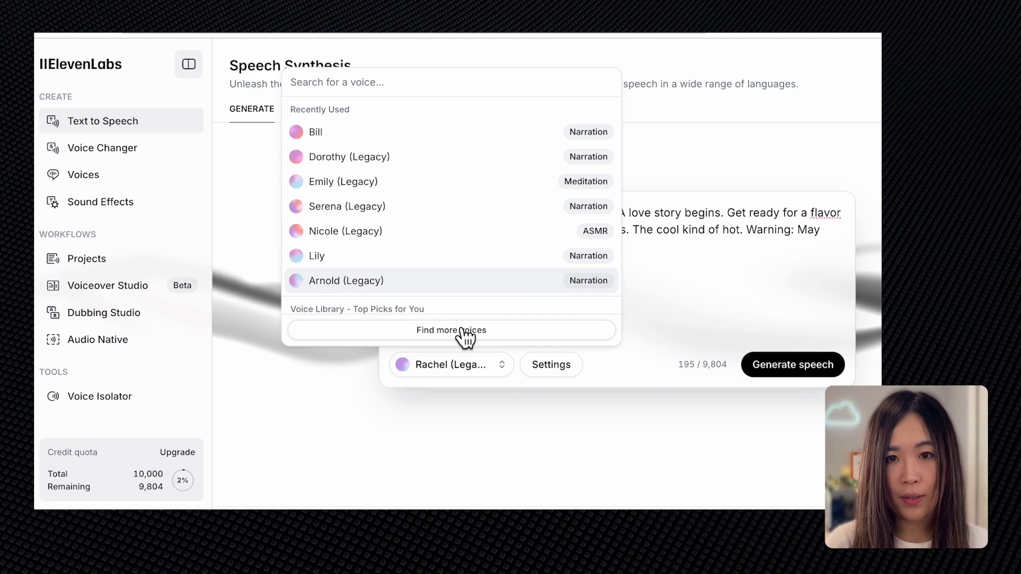
pyautogui.click(488, 329)
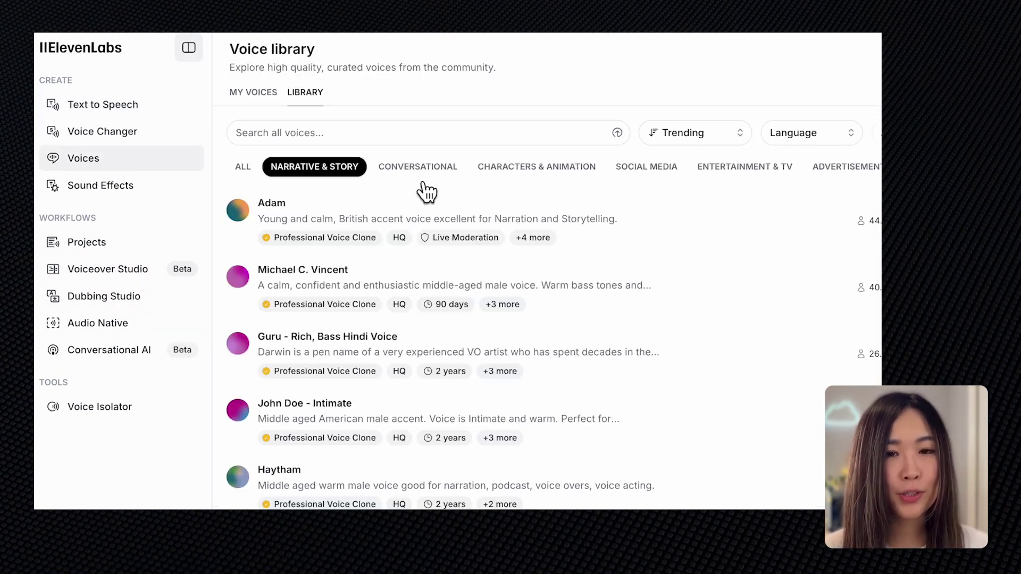
pyautogui.click(426, 180)
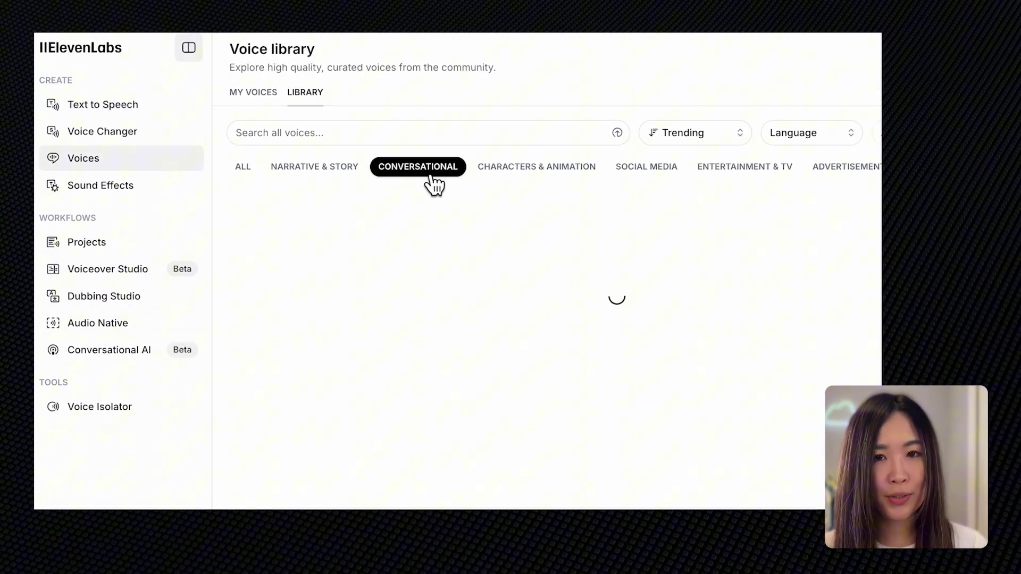
pyautogui.click(534, 180)
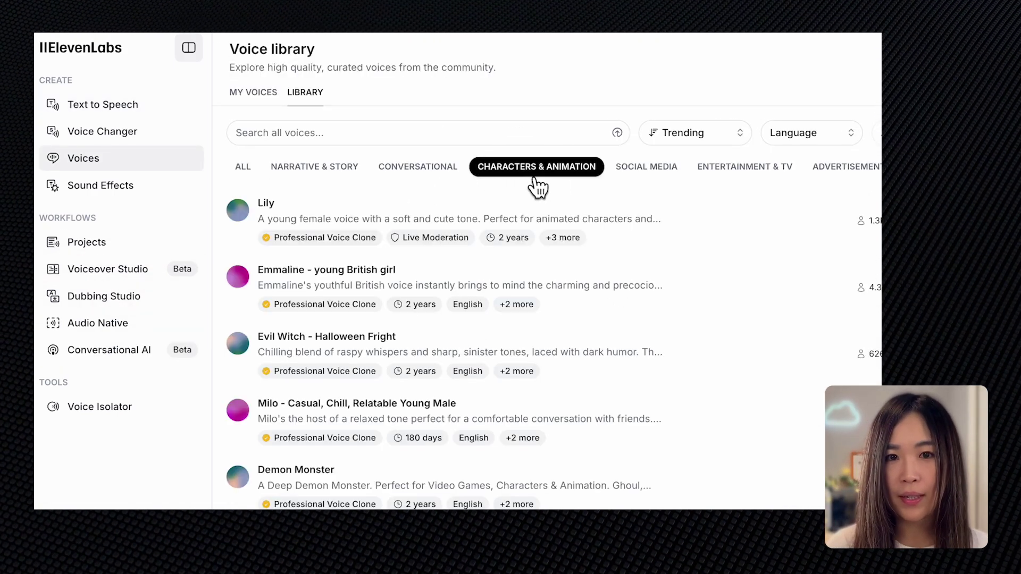
pyautogui.click(798, 222)
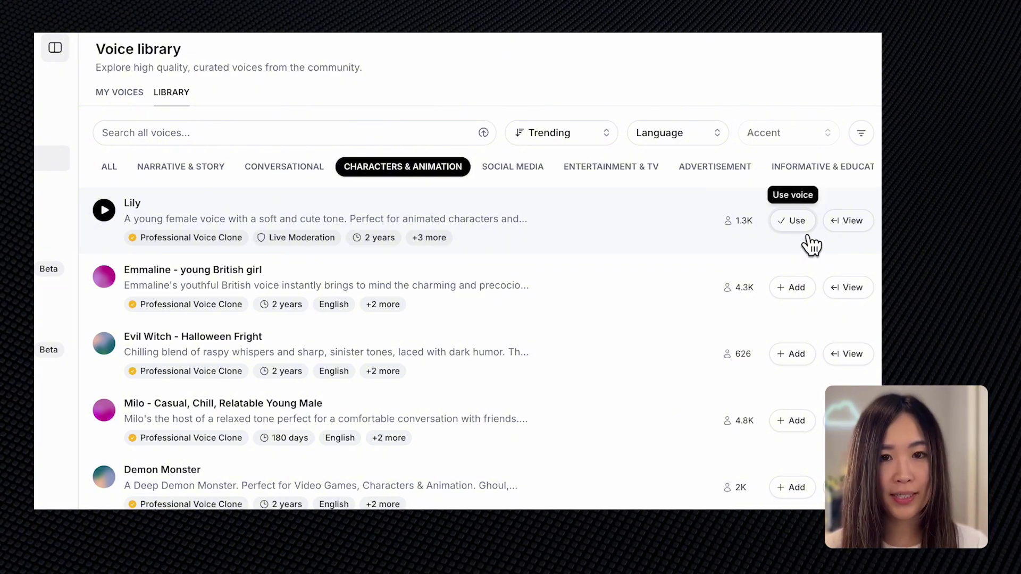
pyautogui.click(453, 354)
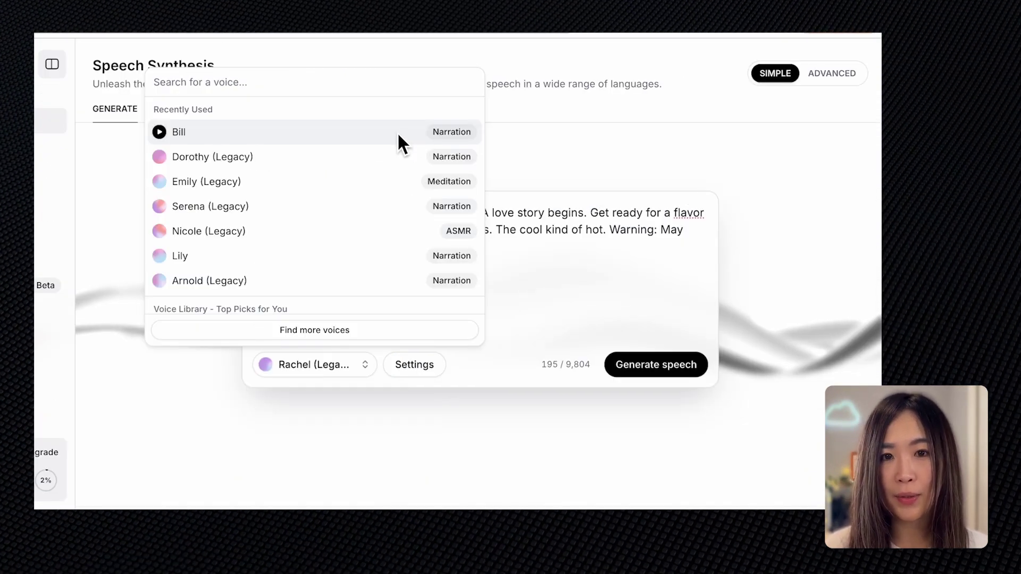
# Step: Generate the ad script as speech in the Bill voice
pyautogui.click(396, 133)
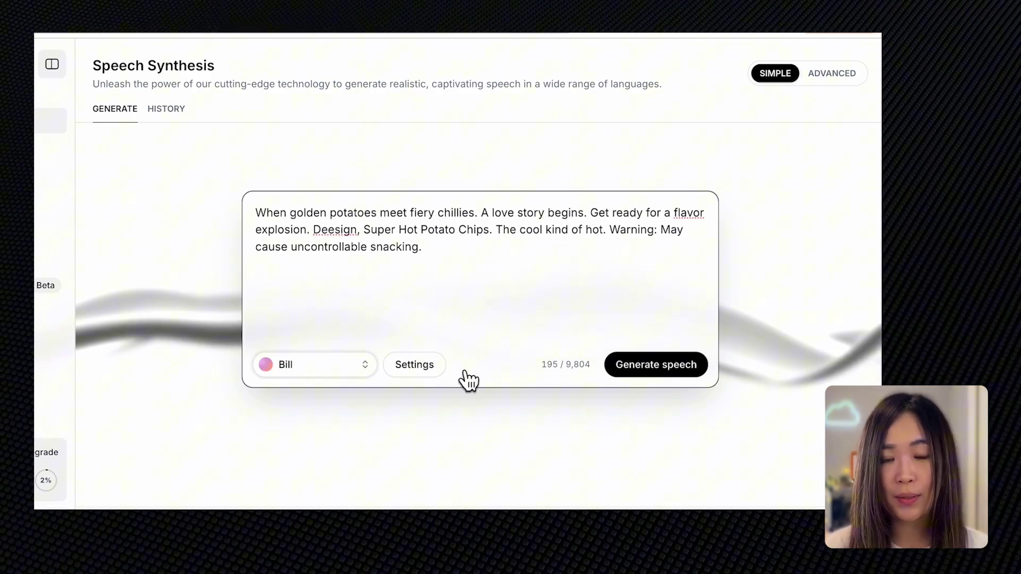
pyautogui.click(665, 365)
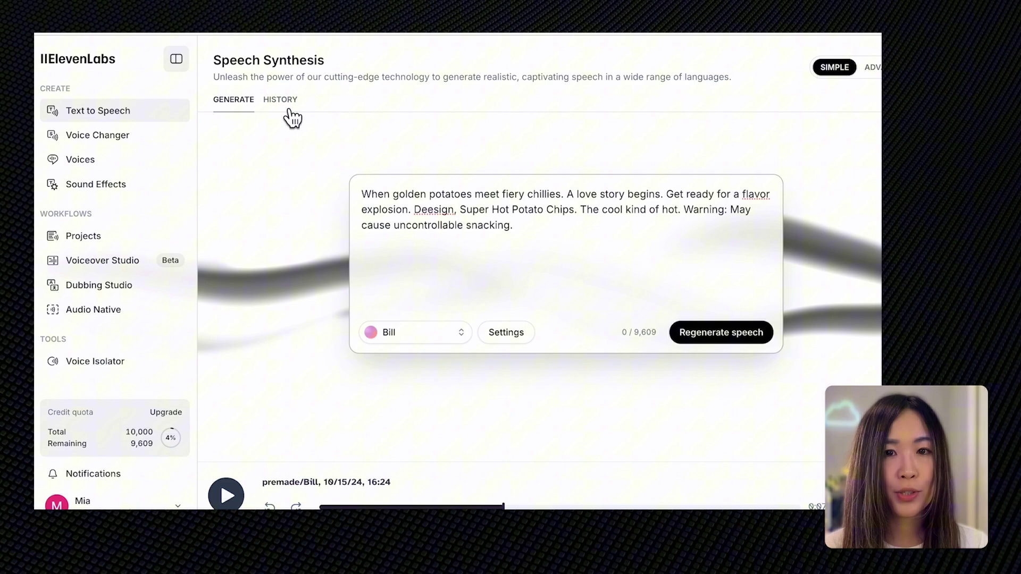
pyautogui.click(288, 111)
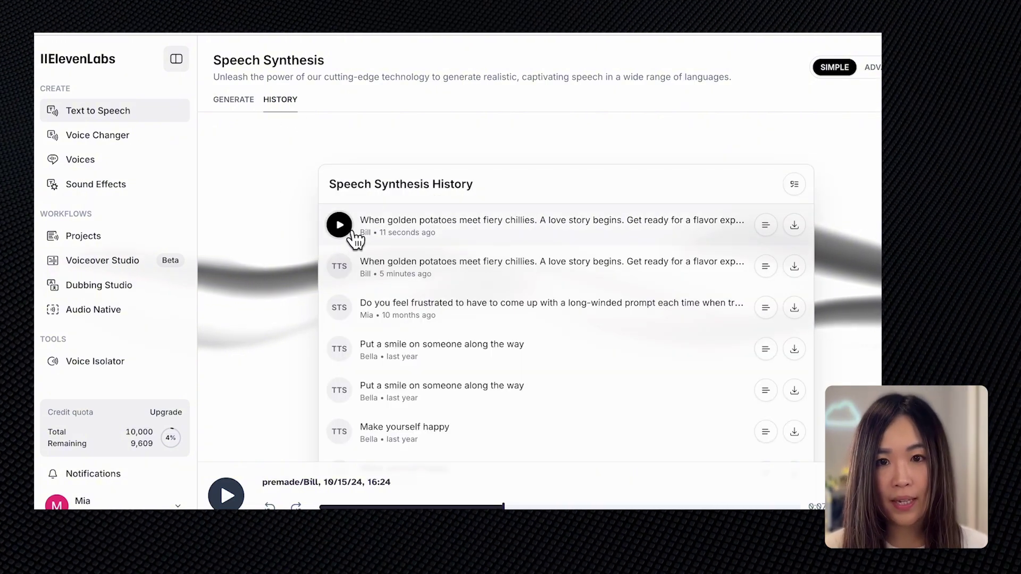
# Step: Preview the Bill voiceover, download it and drag it onto the CapCut timeline
pyautogui.click(349, 234)
pyautogui.click(352, 234)
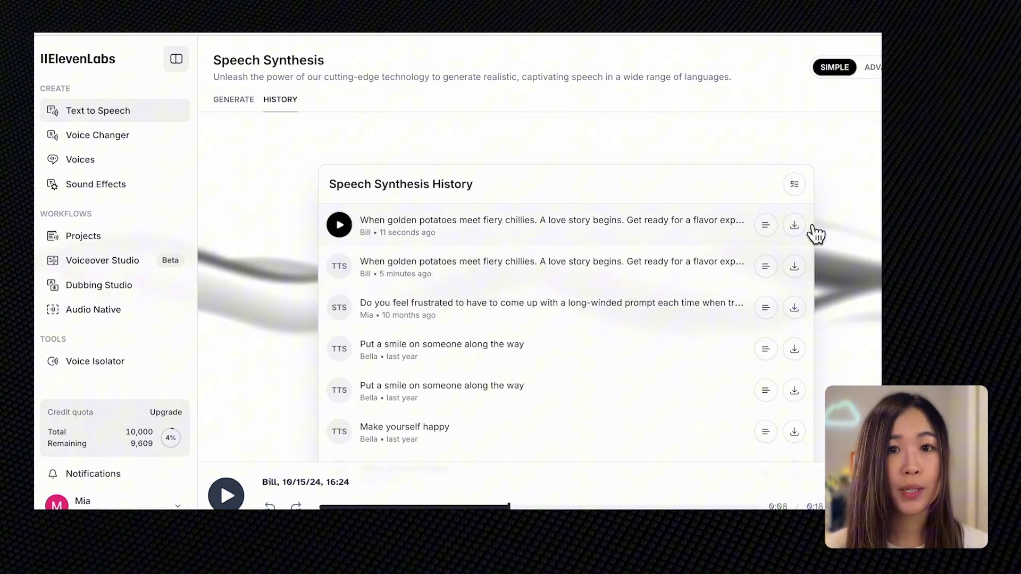
pyautogui.click(802, 233)
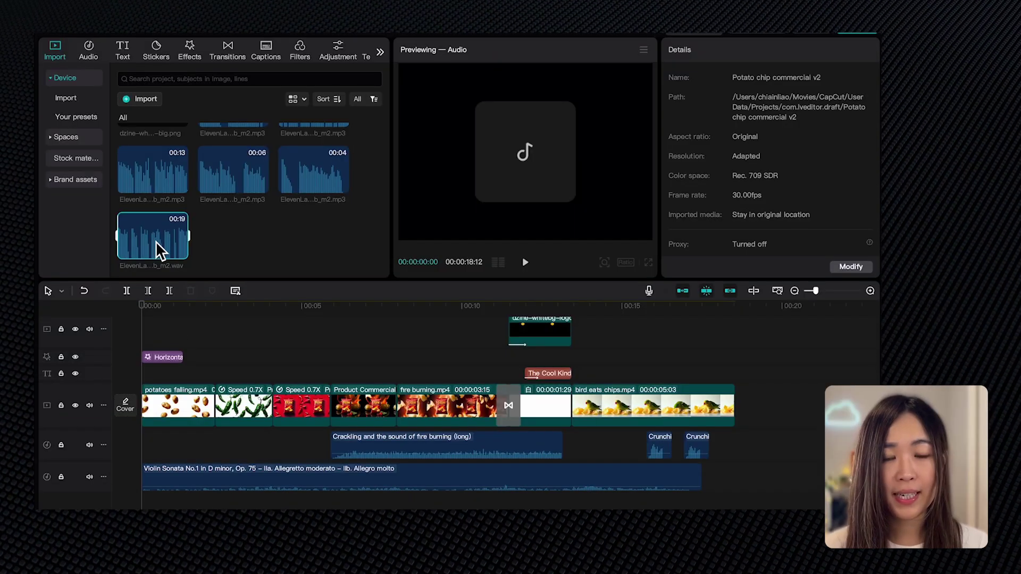
pyautogui.moveTo(159, 250); pyautogui.dragTo(156, 504)
# Step: Split and reposition the voiceover pieces, play the edit, then bring up export settings
pyautogui.scroll(-1, 207, 441)
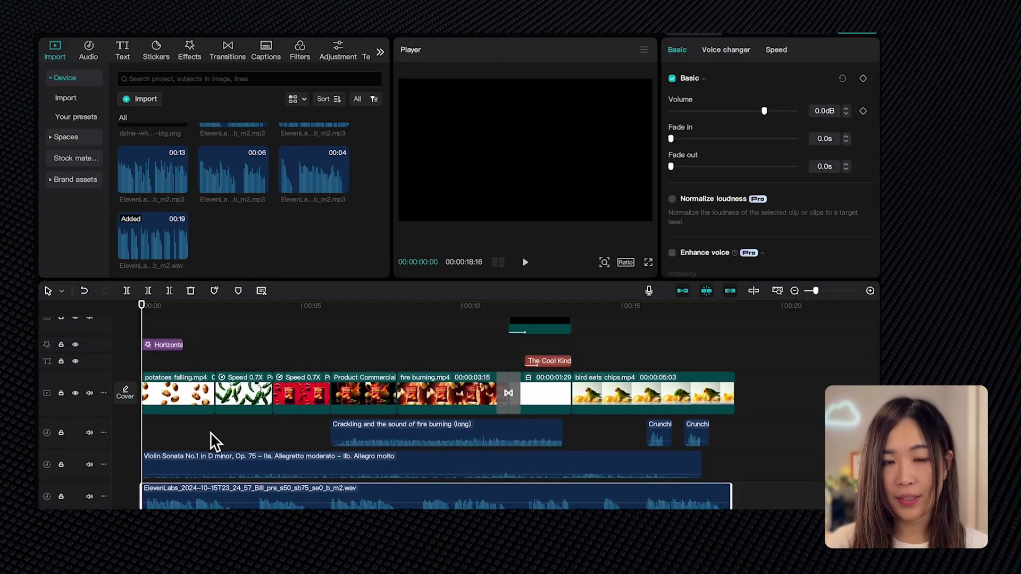
pyautogui.moveTo(244, 495); pyautogui.dragTo(535, 483)
pyautogui.click(147, 291)
pyautogui.click(525, 263)
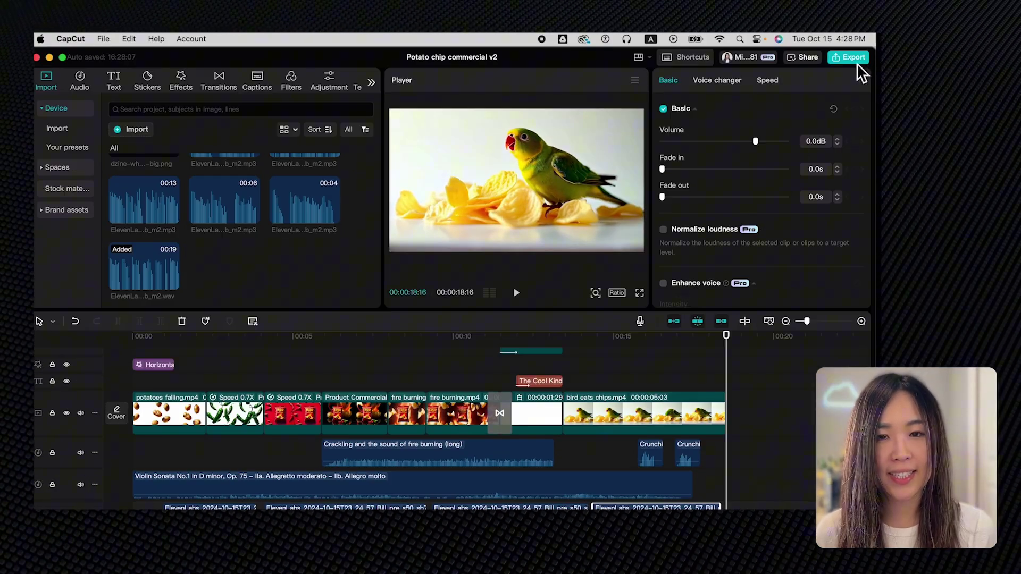
pyautogui.press('super+e')
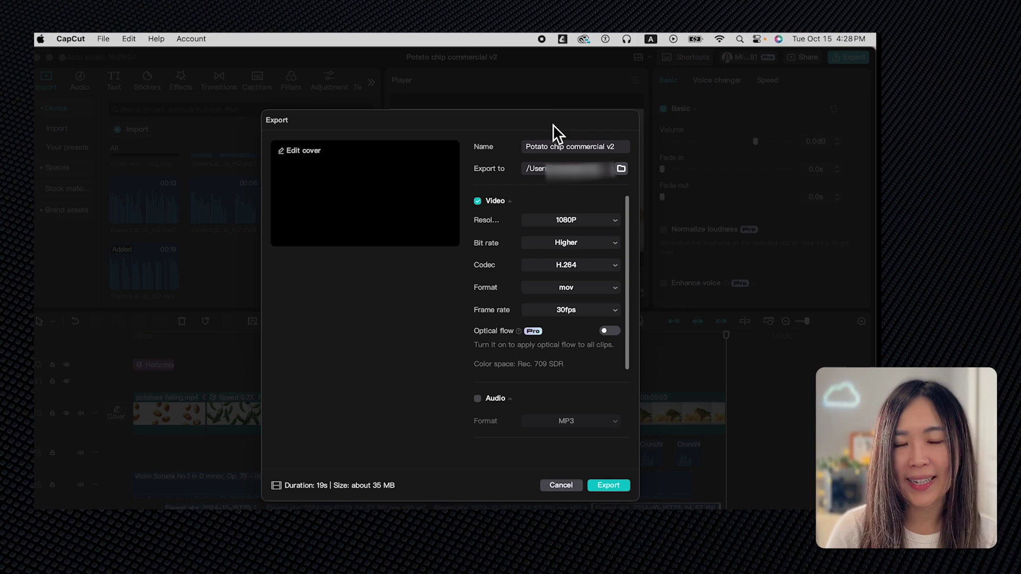